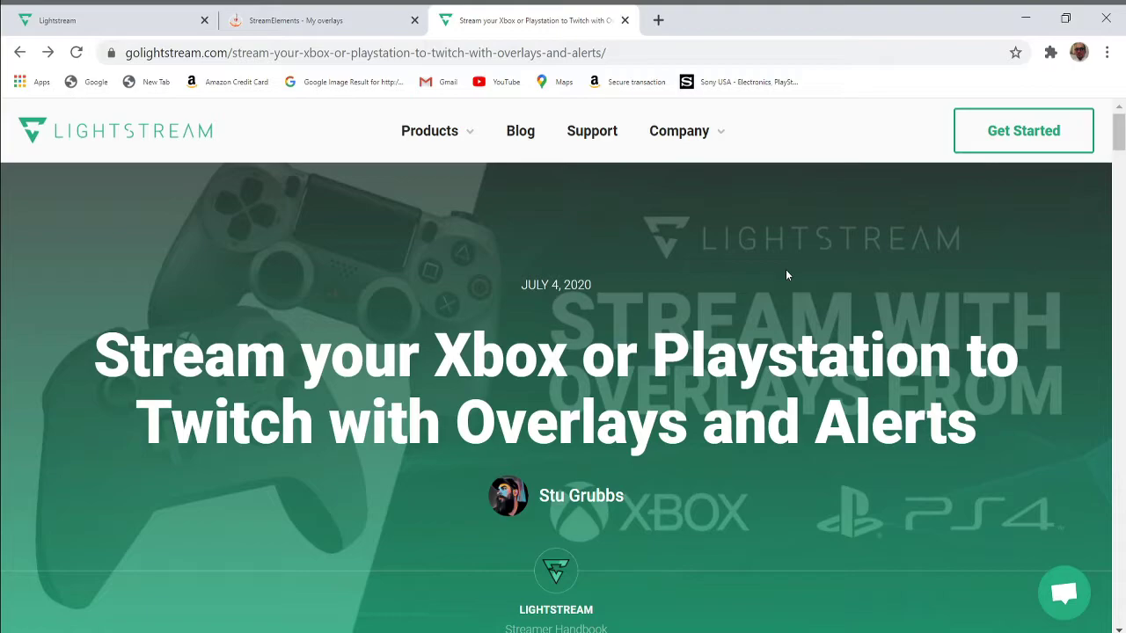
- Launch Lightstream Studio with the youtube tutorial project and bring up the add-layer choices beside Layers
{"action": "left_click", "coordinate": [1045, 139]}
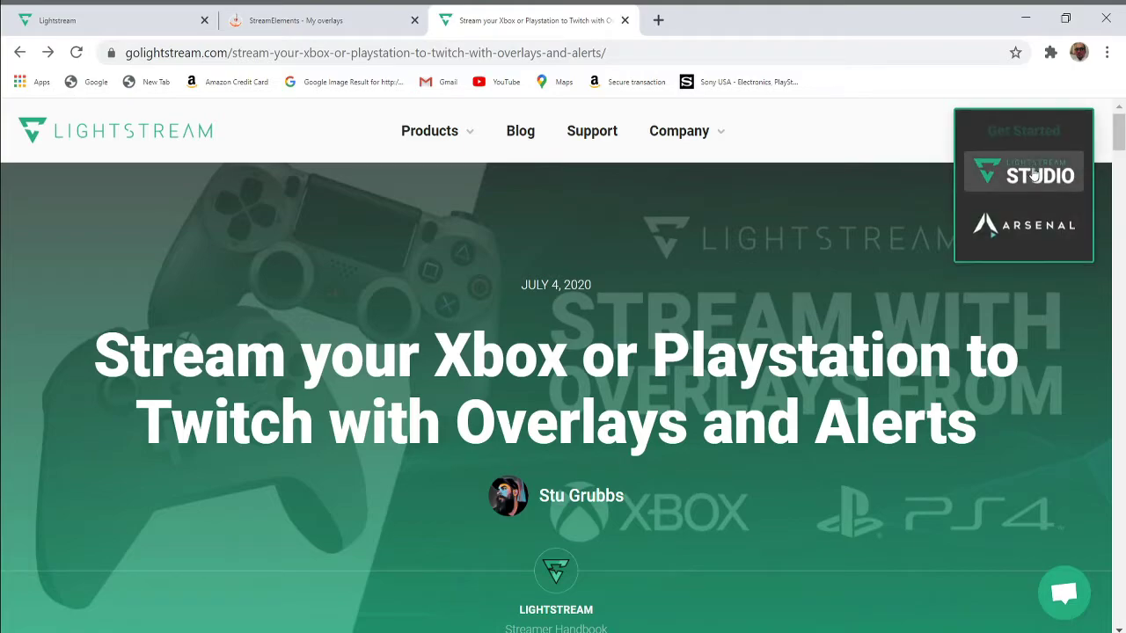
{"action": "left_click", "coordinate": [1034, 175]}
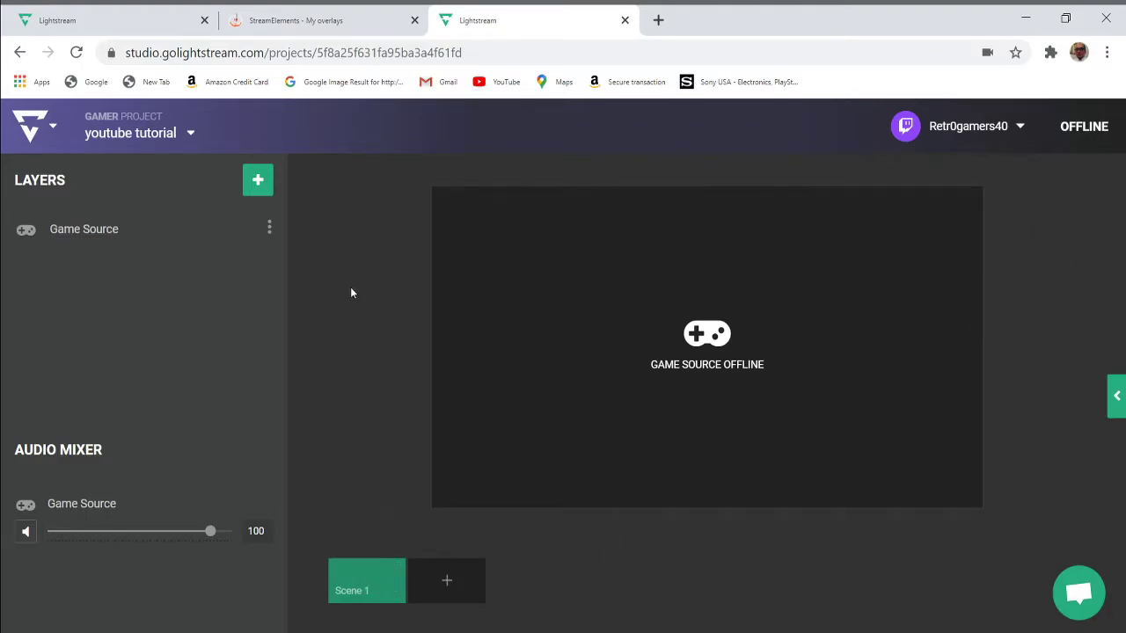
{"action": "mouse_move", "coordinate": [225, 231]}
{"action": "left_click", "coordinate": [257, 180]}
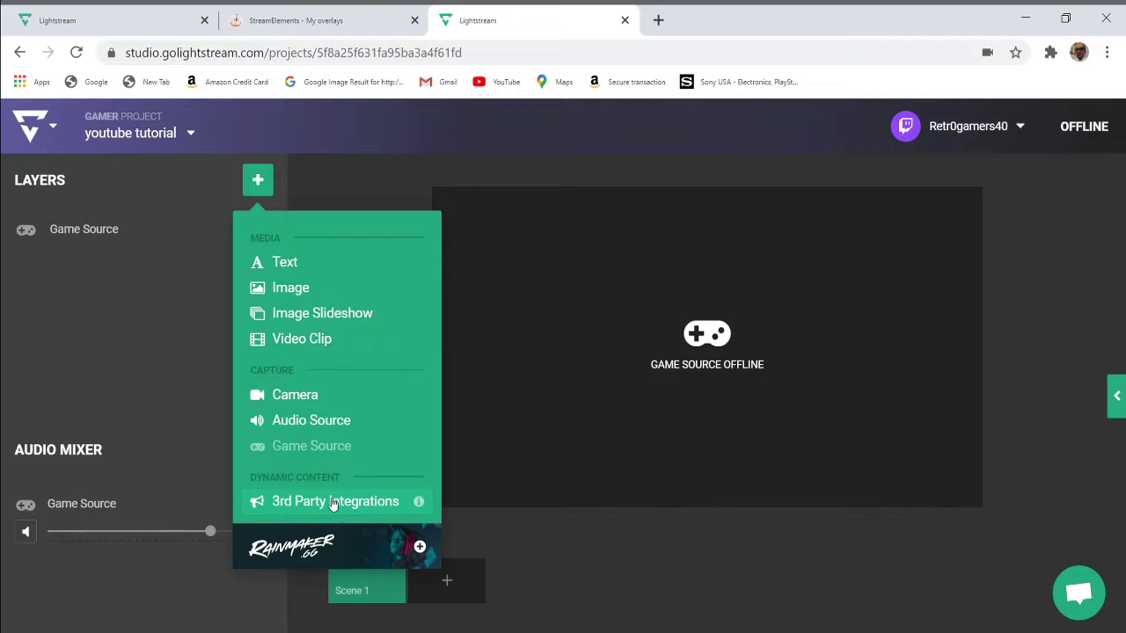
- Add a StreamElements layer from 3rd Party Integrations above Game Source in Scene 1
{"action": "left_click", "coordinate": [332, 501]}
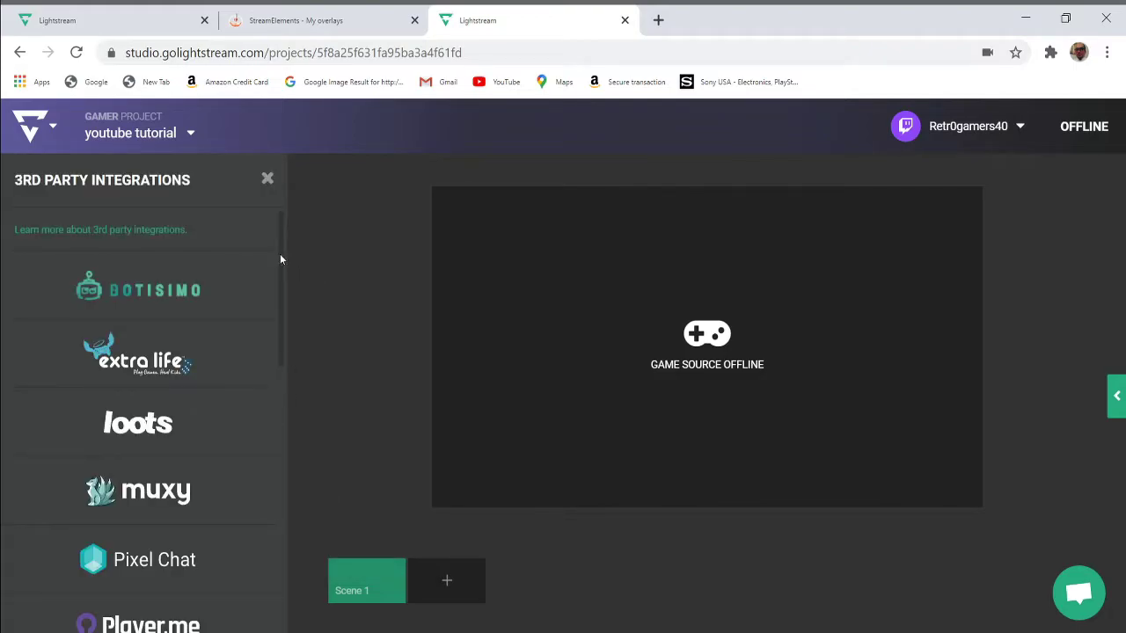
{"action": "scroll", "coordinate": [256, 282], "scroll_direction": "down", "scroll_amount": 4}
{"action": "scroll", "coordinate": [253, 335], "scroll_direction": "down", "scroll_amount": 2}
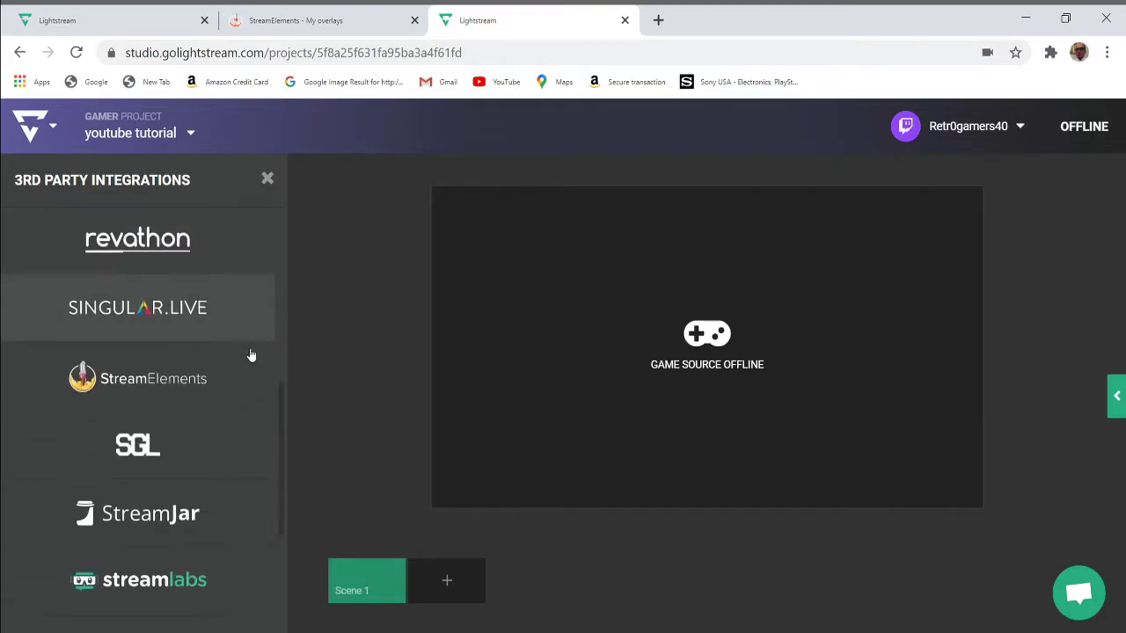
{"action": "left_click", "coordinate": [189, 385]}
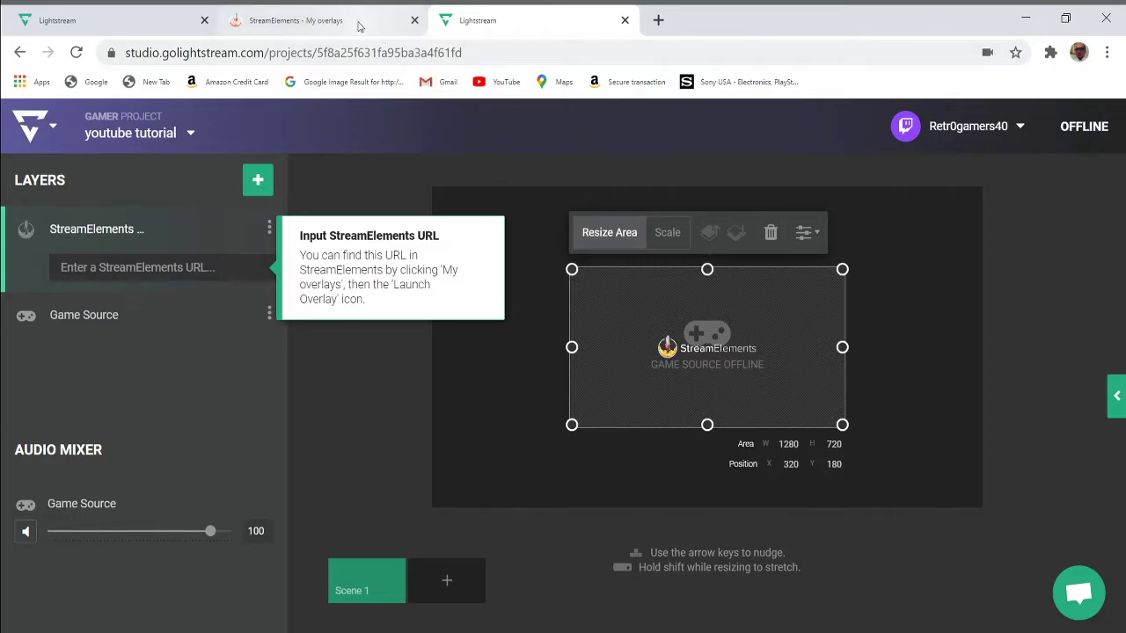
- Switch to the StreamElements My overlays tab and open the hamburger navigation menu
{"action": "left_click", "coordinate": [358, 26]}
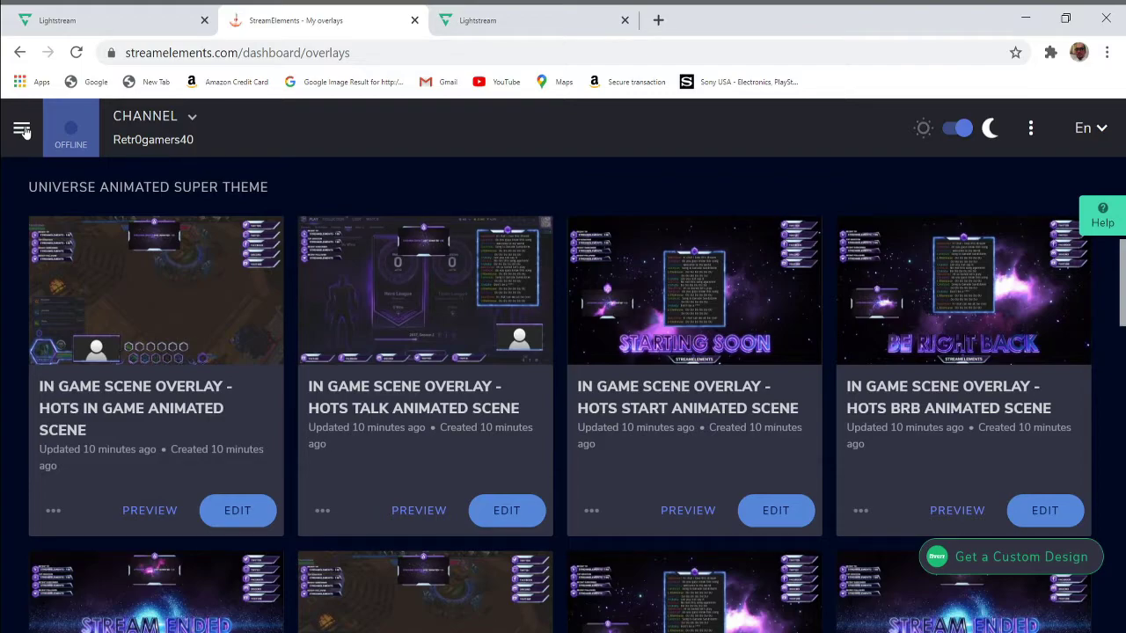
{"action": "left_click", "coordinate": [22, 131]}
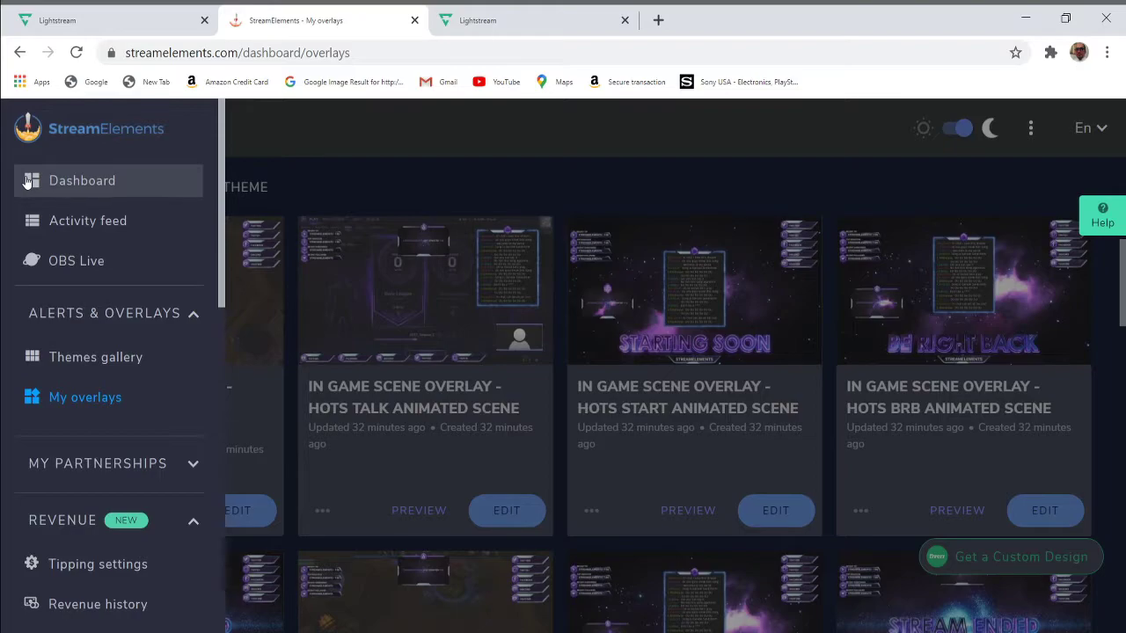
- Open the Themes gallery and scroll the Super Themes down to Universe Animated Super Theme for Heroes of the Storm
{"action": "left_click", "coordinate": [75, 366]}
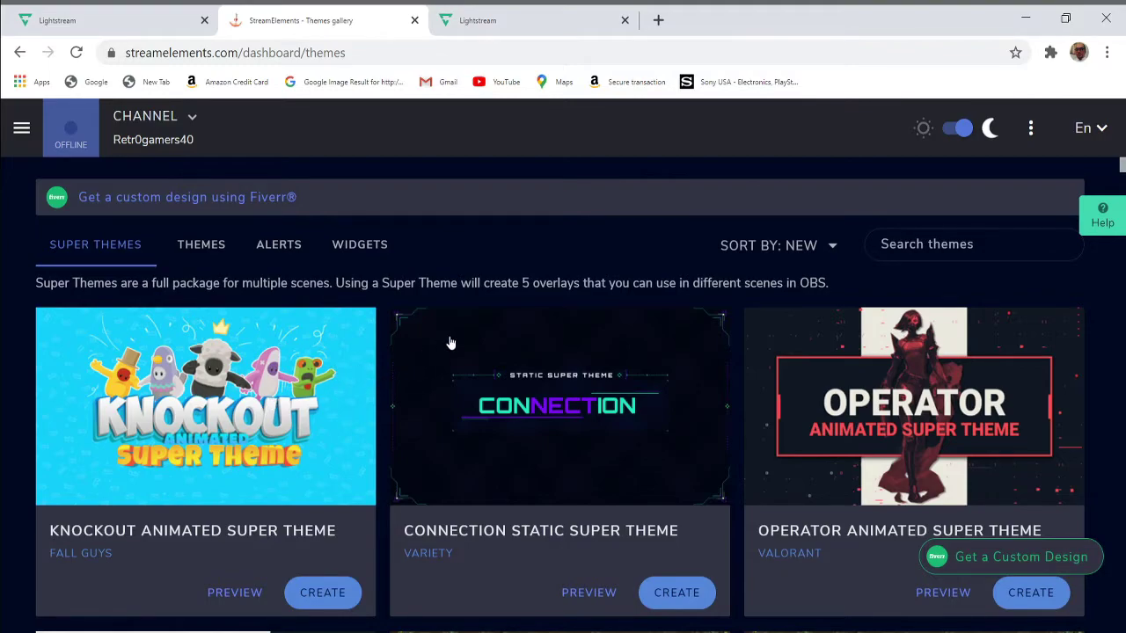
{"action": "scroll", "coordinate": [462, 340], "scroll_direction": "down", "scroll_amount": 1}
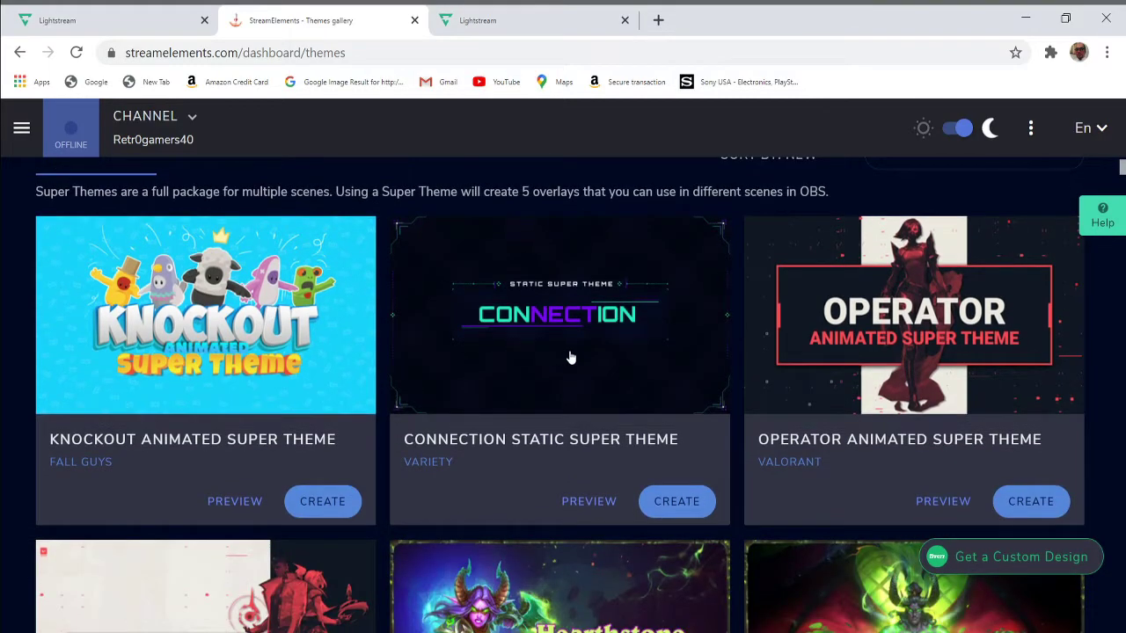
{"action": "scroll", "coordinate": [574, 359], "scroll_direction": "down", "scroll_amount": 1}
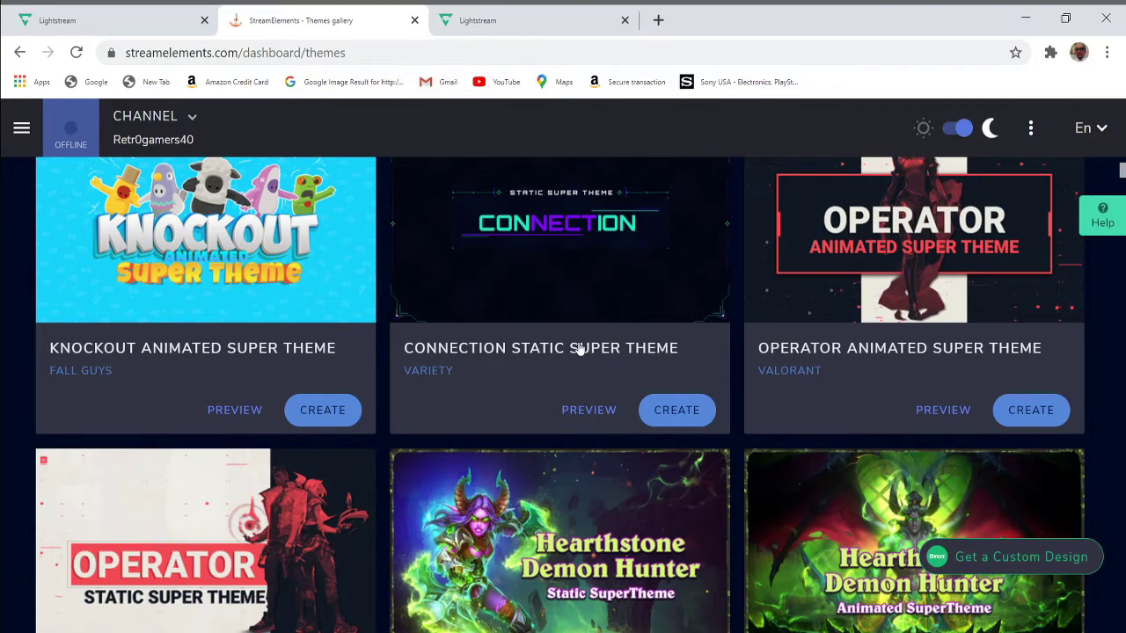
{"action": "scroll", "coordinate": [581, 349], "scroll_direction": "down", "scroll_amount": 4}
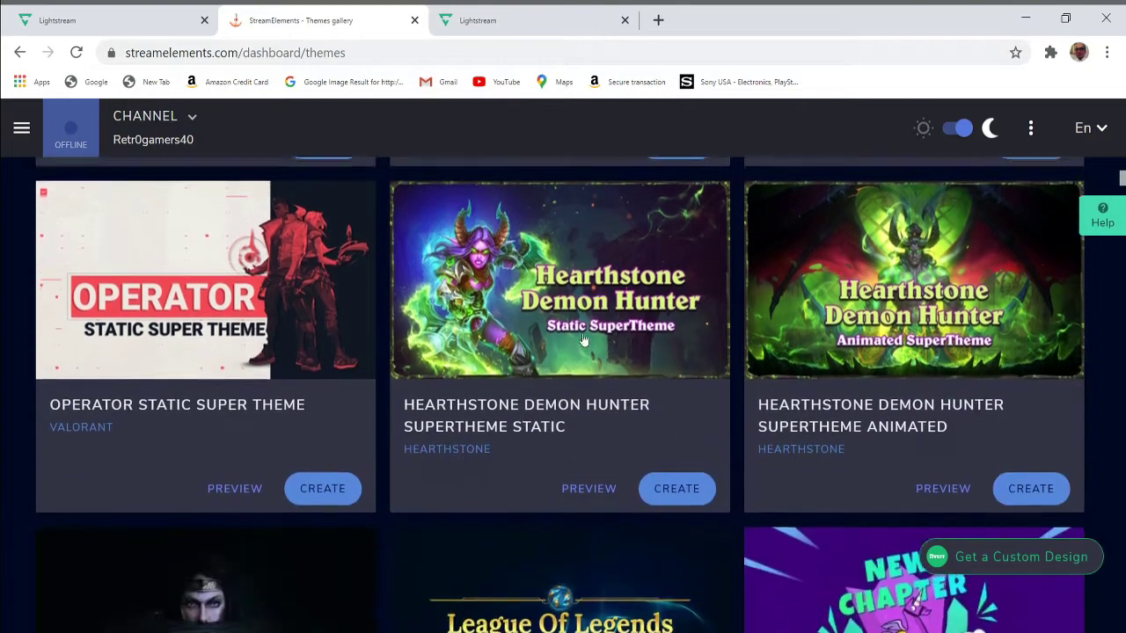
{"action": "scroll", "coordinate": [580, 339], "scroll_direction": "down", "scroll_amount": 5}
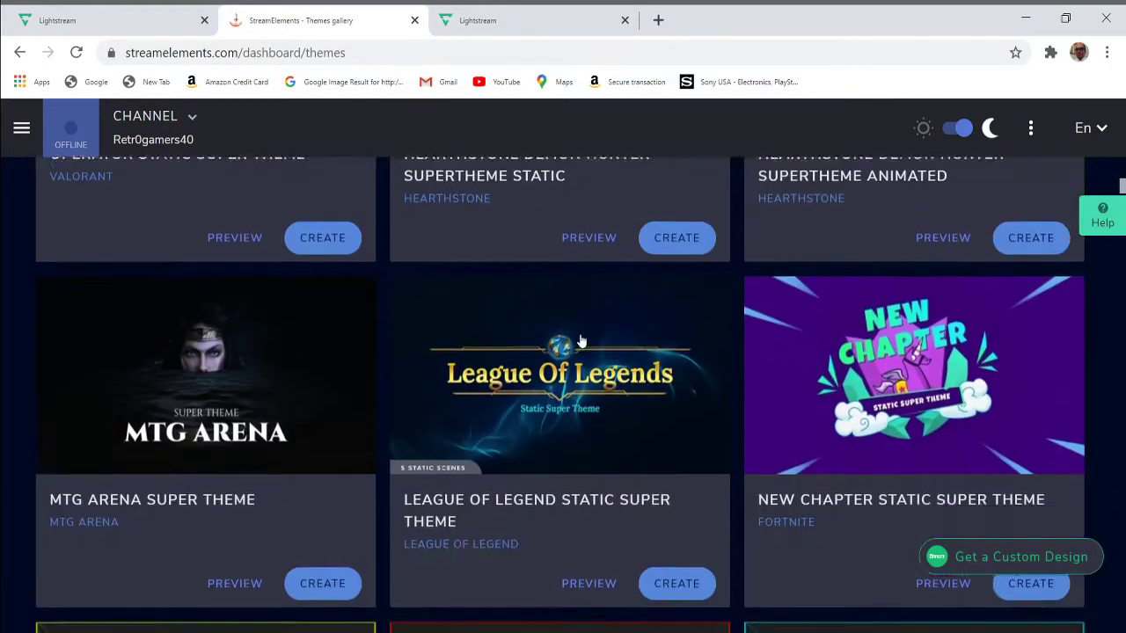
{"action": "scroll", "coordinate": [580, 341], "scroll_direction": "down", "scroll_amount": 6}
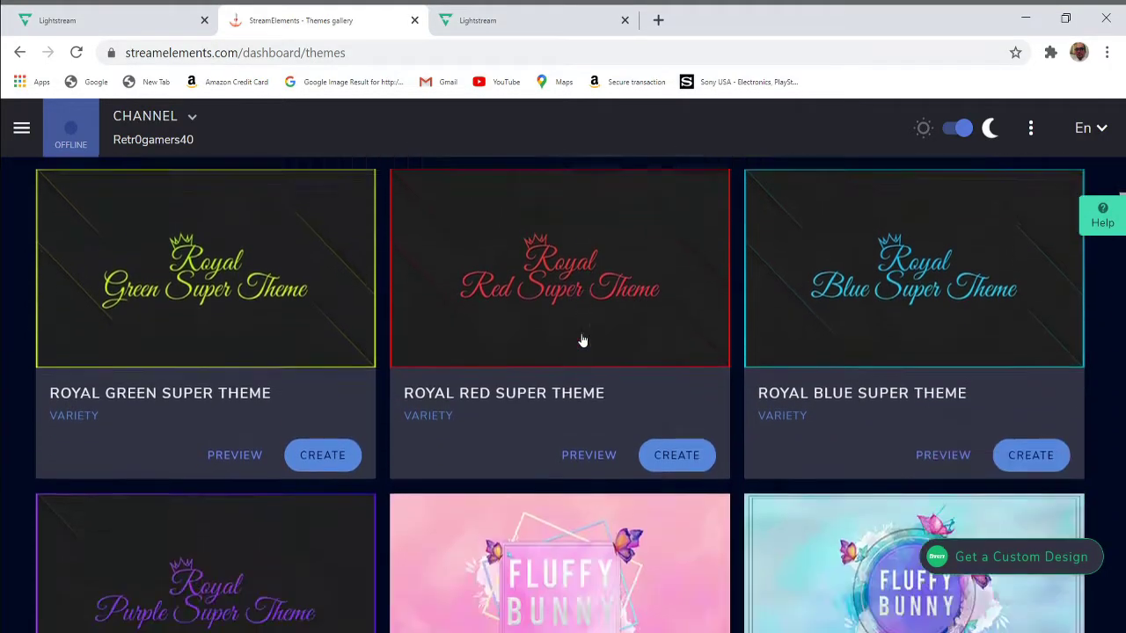
{"action": "scroll", "coordinate": [581, 340], "scroll_direction": "down", "scroll_amount": 7}
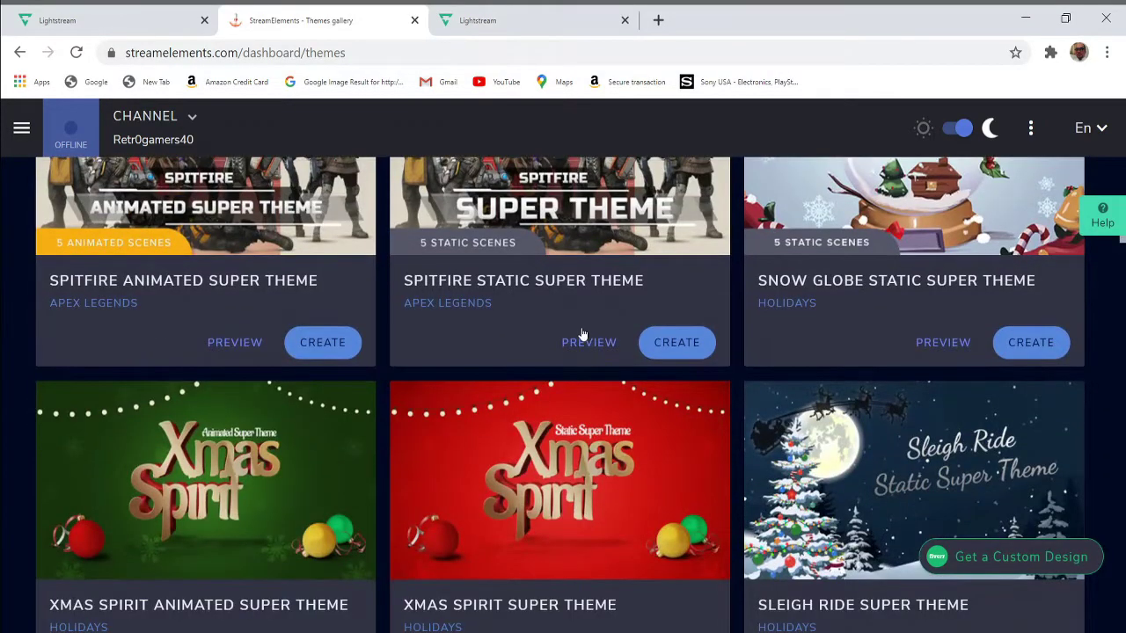
{"action": "scroll", "coordinate": [580, 335], "scroll_direction": "down", "scroll_amount": 8}
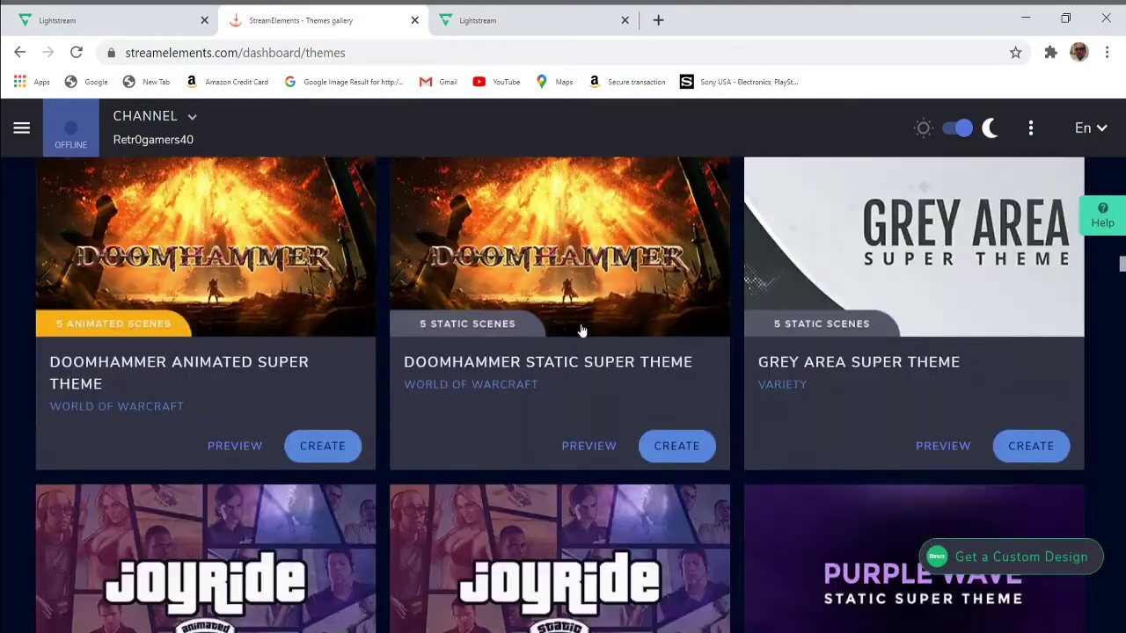
{"action": "scroll", "coordinate": [581, 330], "scroll_direction": "down", "scroll_amount": 8}
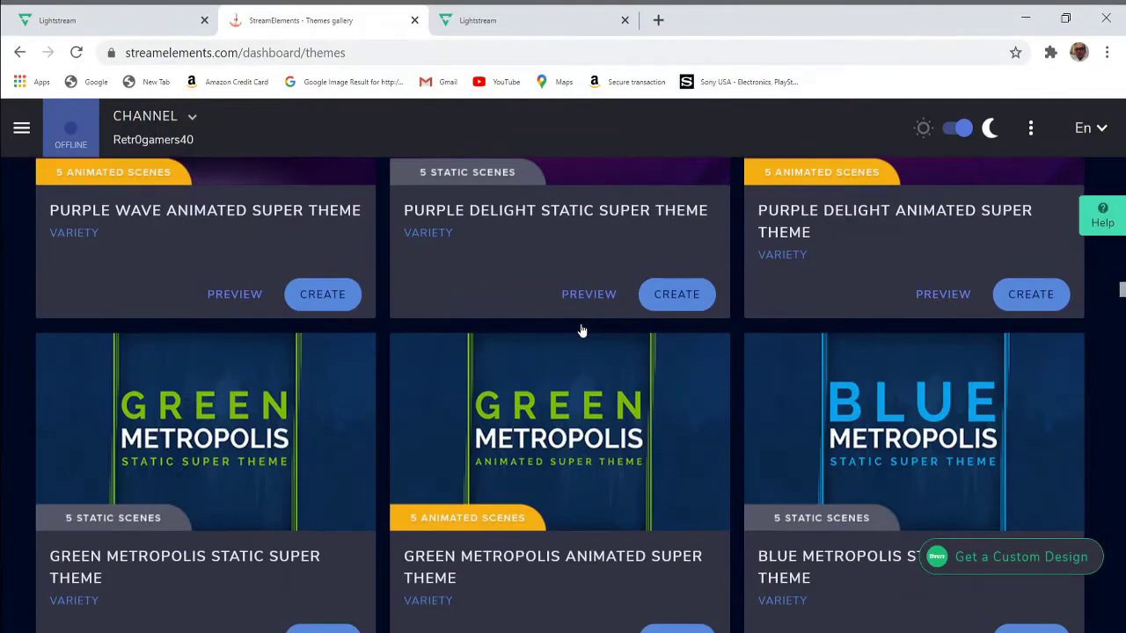
{"action": "scroll", "coordinate": [580, 330], "scroll_direction": "down", "scroll_amount": 9}
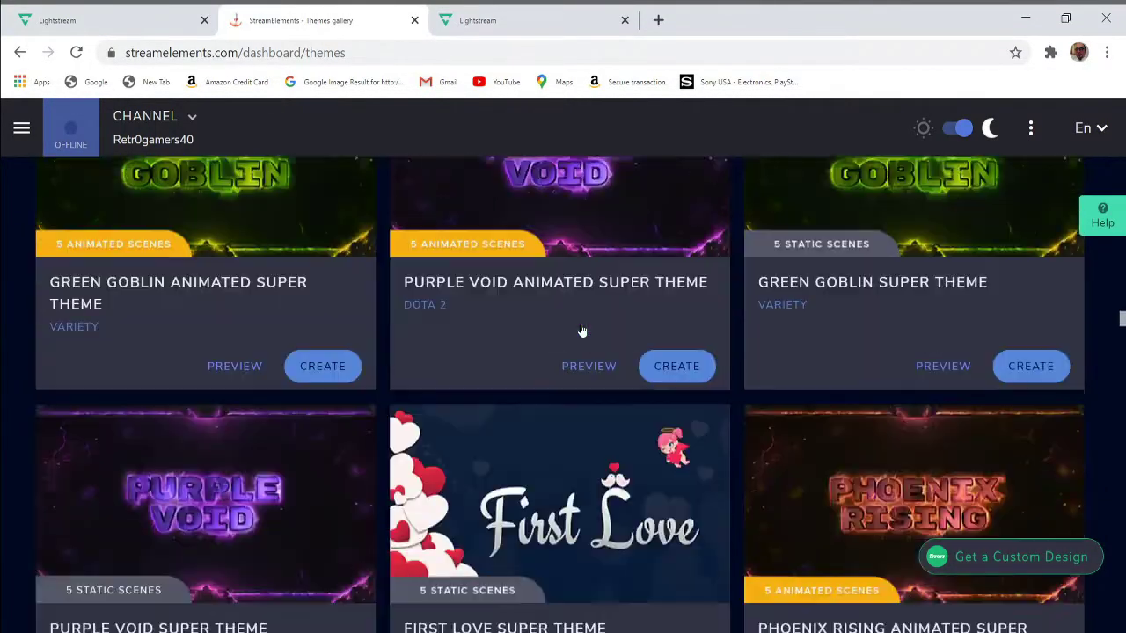
{"action": "scroll", "coordinate": [580, 330], "scroll_direction": "down", "scroll_amount": 5}
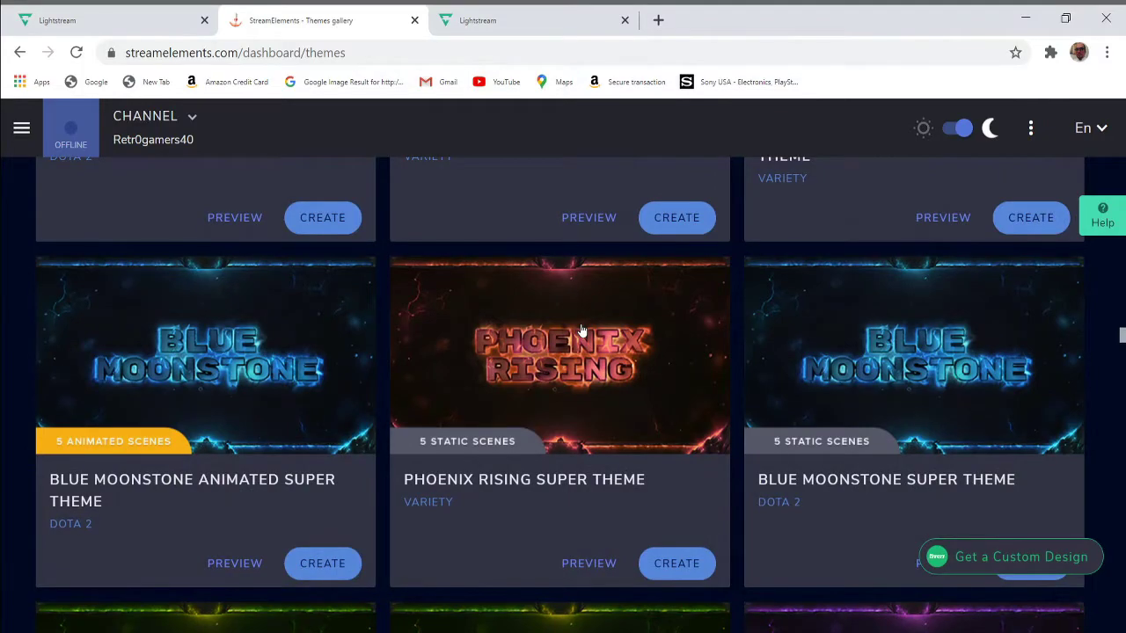
{"action": "scroll", "coordinate": [588, 313], "scroll_direction": "up", "scroll_amount": 1}
{"action": "scroll", "coordinate": [588, 312], "scroll_direction": "down", "scroll_amount": 7}
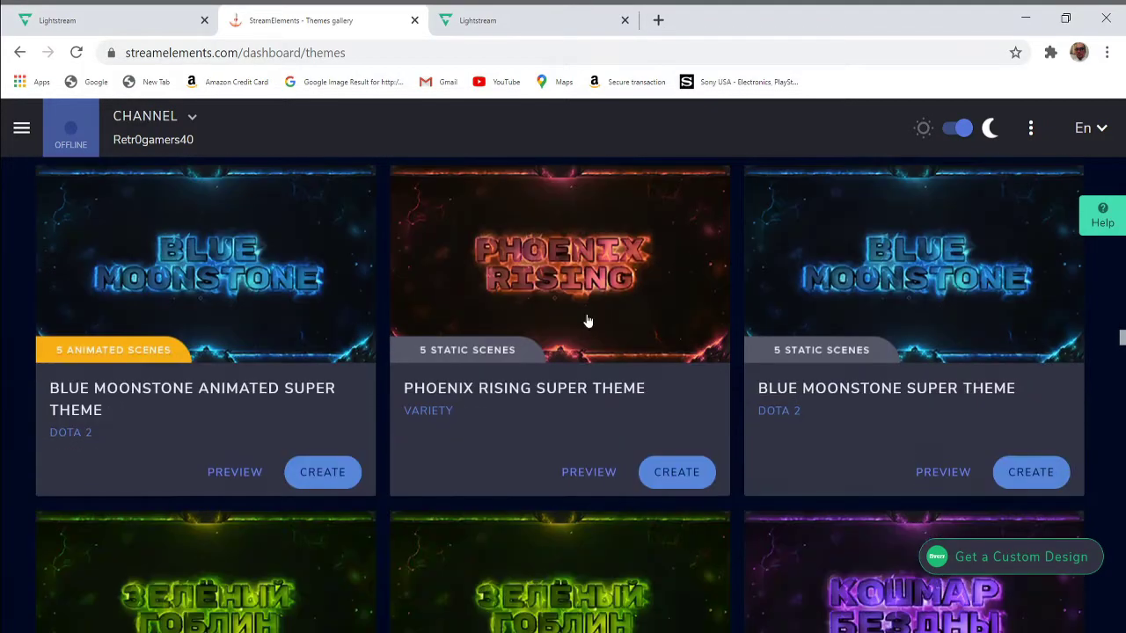
{"action": "scroll", "coordinate": [583, 325], "scroll_direction": "down", "scroll_amount": 10}
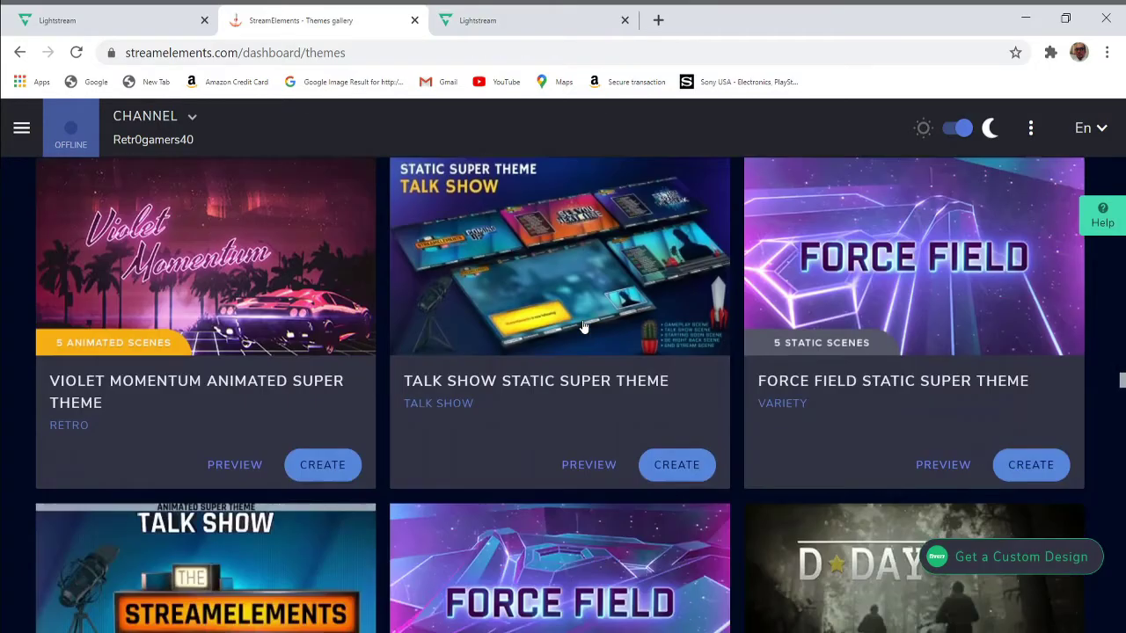
{"action": "scroll", "coordinate": [583, 327], "scroll_direction": "down", "scroll_amount": 11}
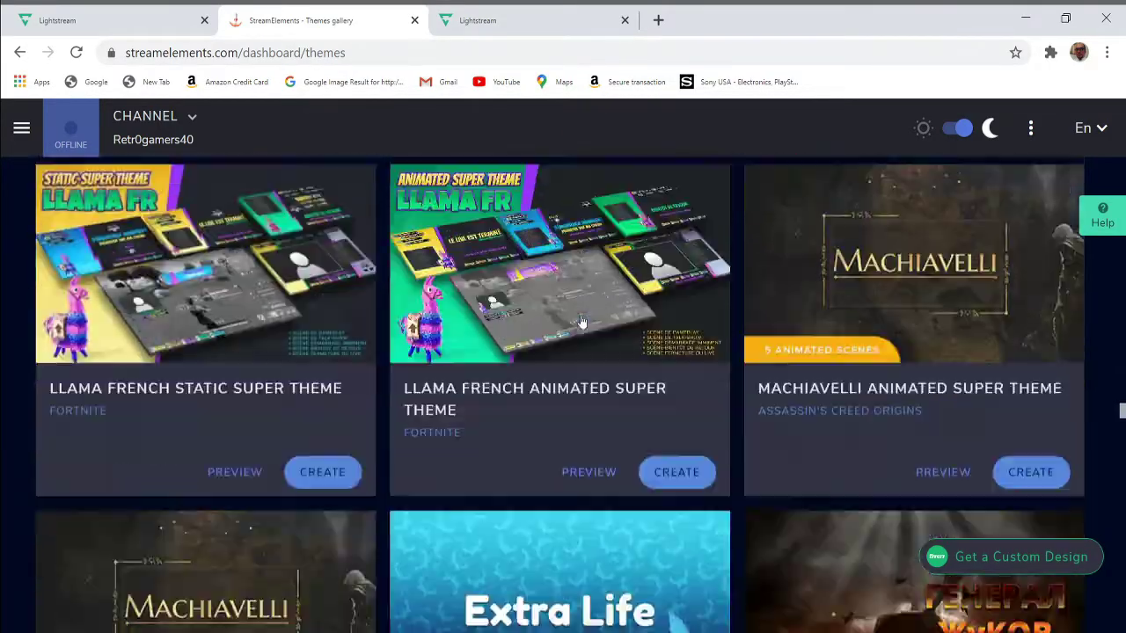
{"action": "scroll", "coordinate": [581, 323], "scroll_direction": "down", "scroll_amount": 13}
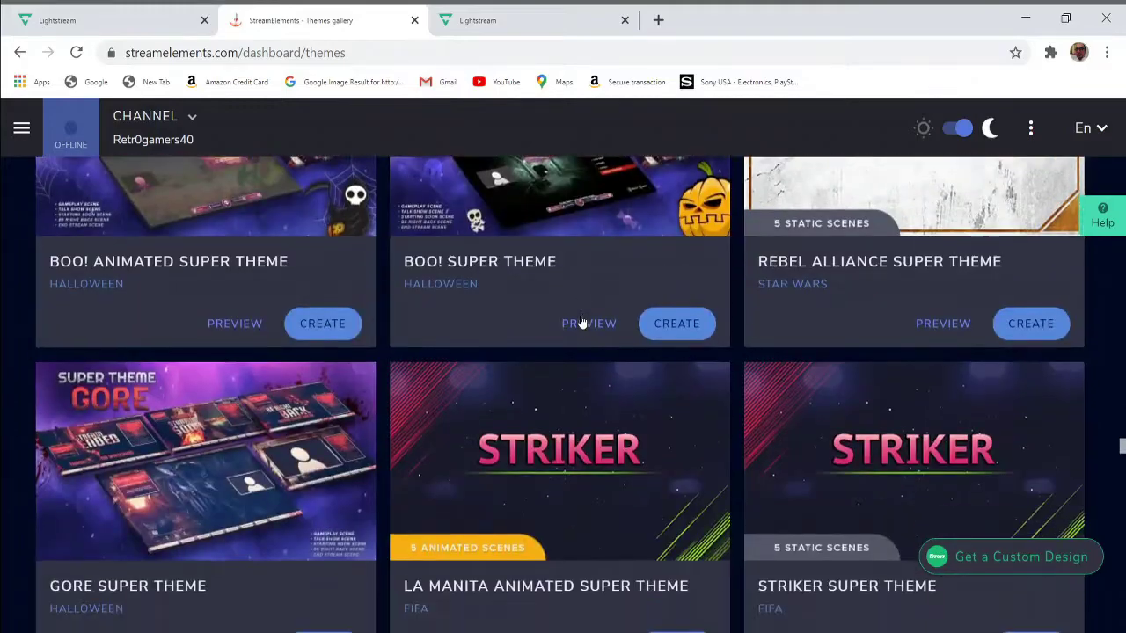
{"action": "scroll", "coordinate": [581, 323], "scroll_direction": "down", "scroll_amount": 12}
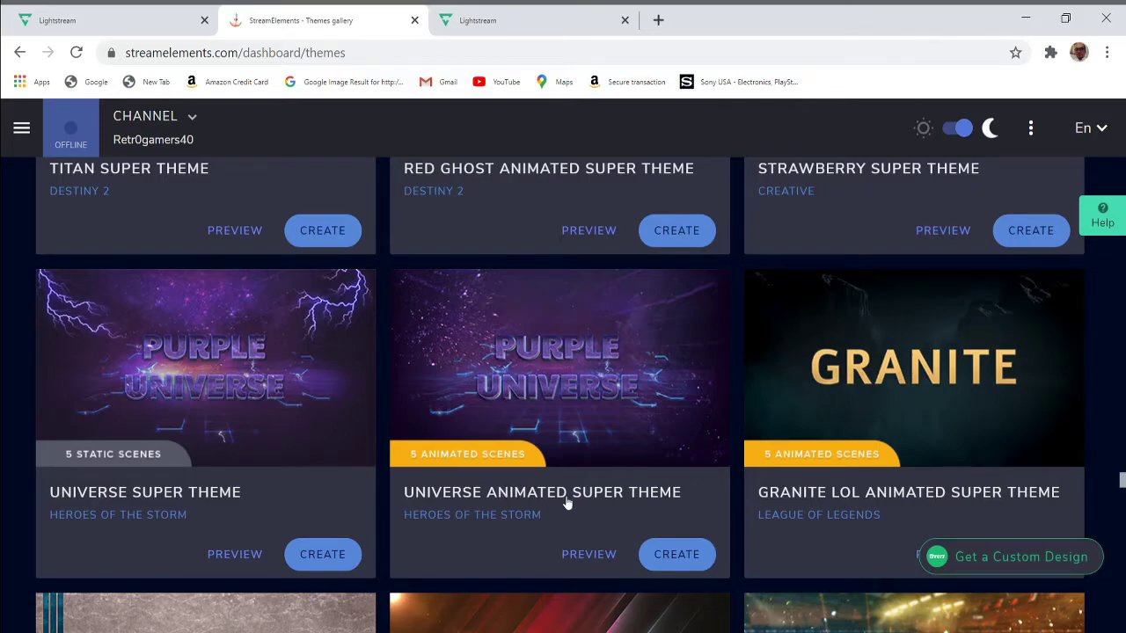
- Preview the Universe Animated Super Theme, start an overlay from it, and name it 'In game overlay'
{"action": "left_click", "coordinate": [589, 555]}
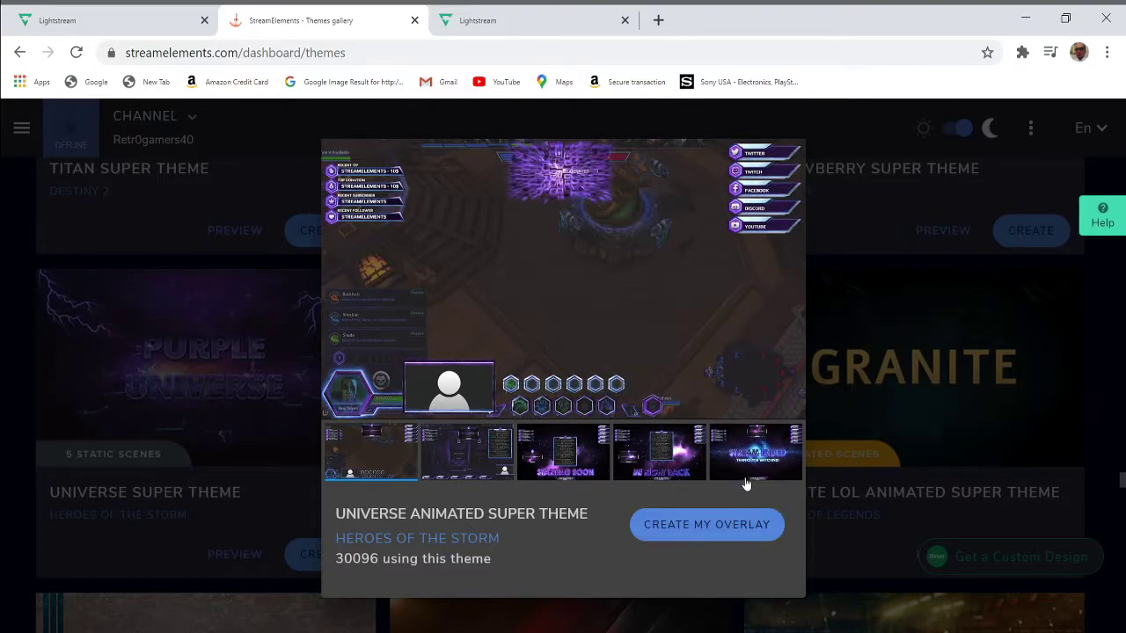
{"action": "left_click", "coordinate": [714, 531]}
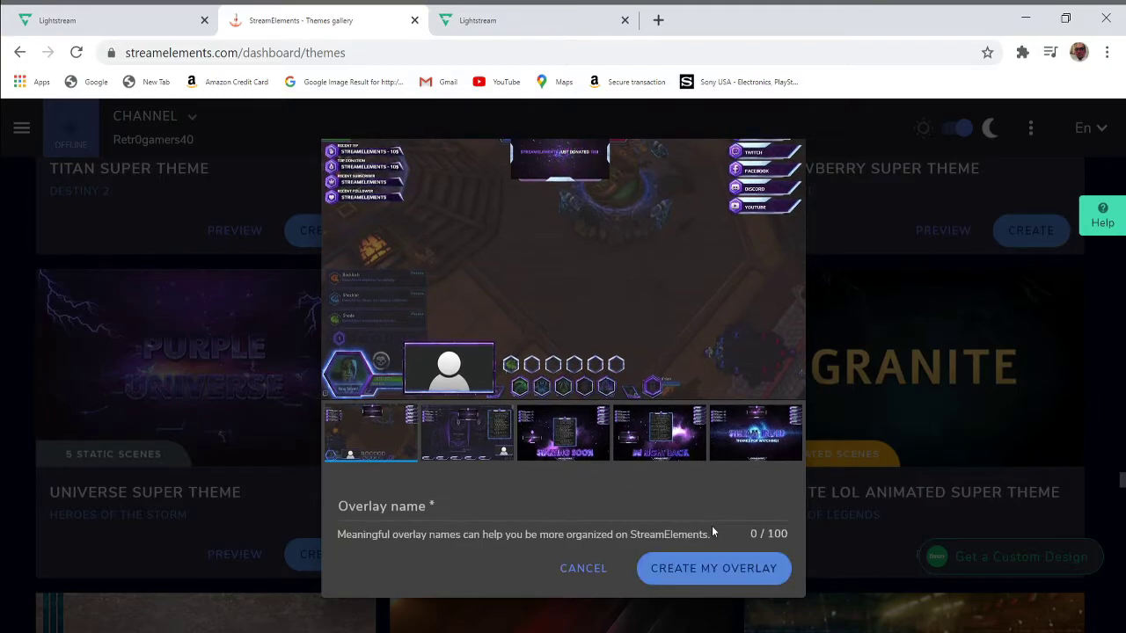
{"action": "left_click", "coordinate": [457, 508]}
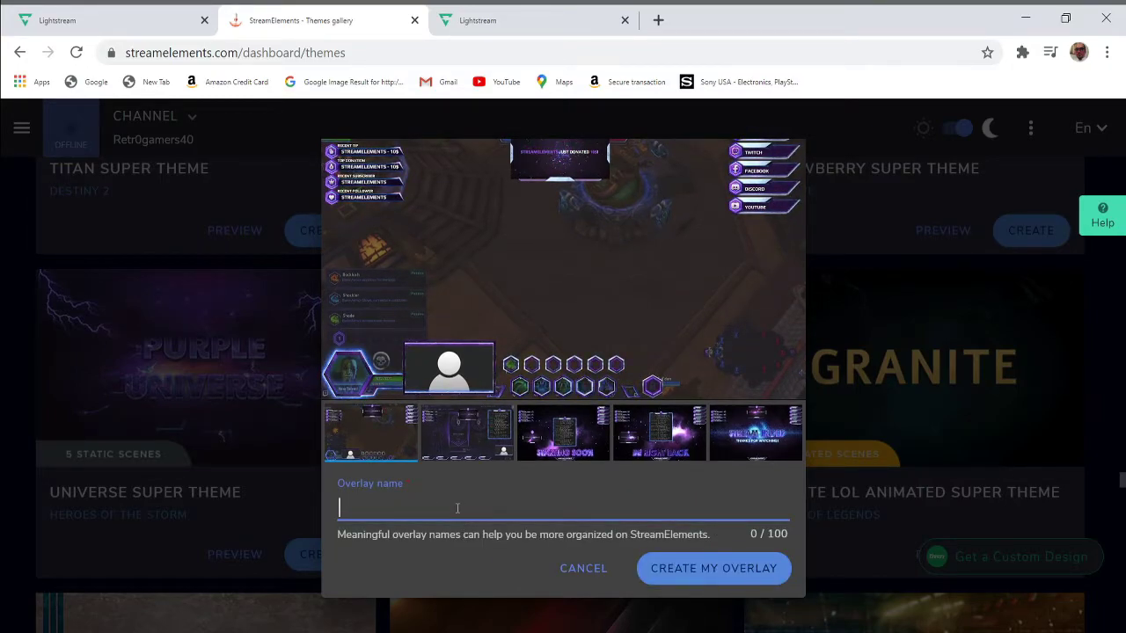
{"action": "type", "text": "Ingameover"}
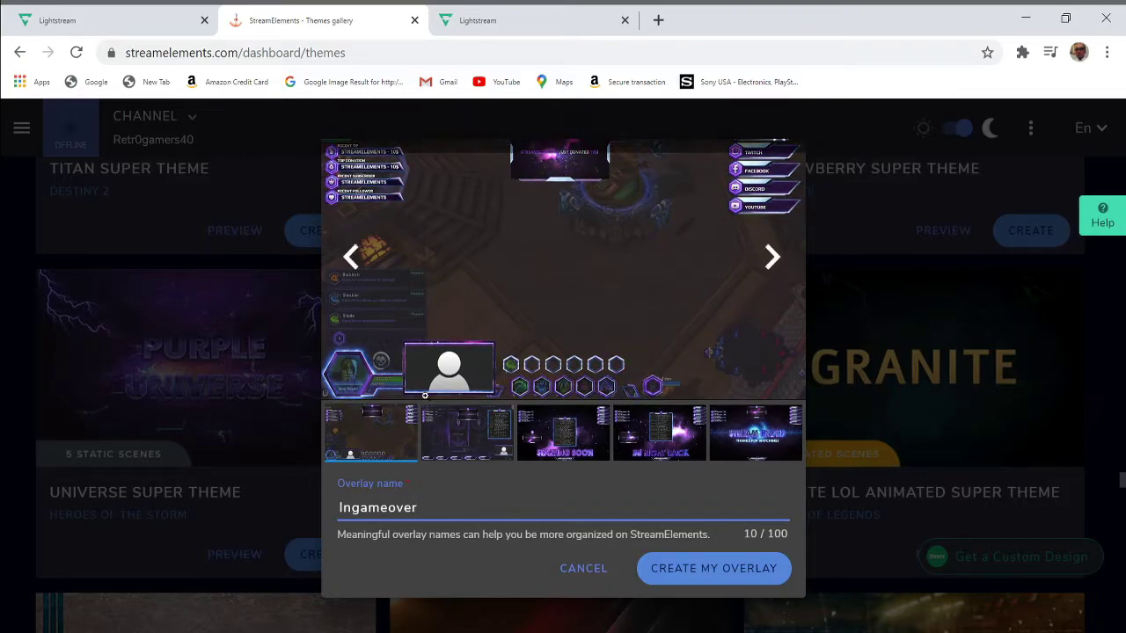
{"action": "type", "text": "lay"}
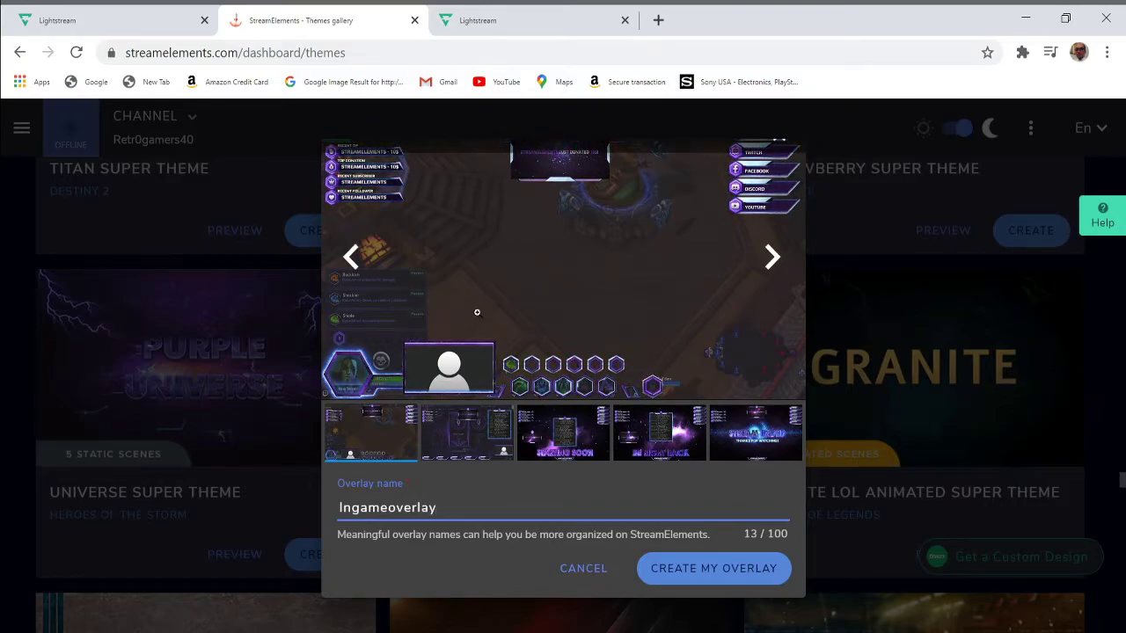
{"action": "left_click", "coordinate": [355, 509]}
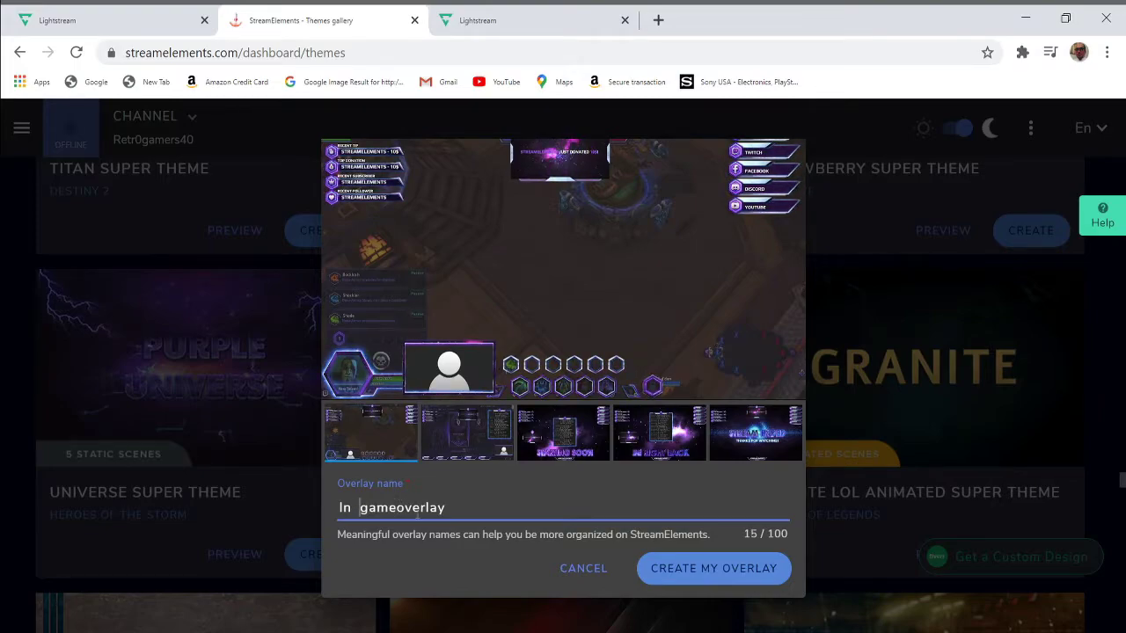
{"action": "key", "text": "BackSpace"}
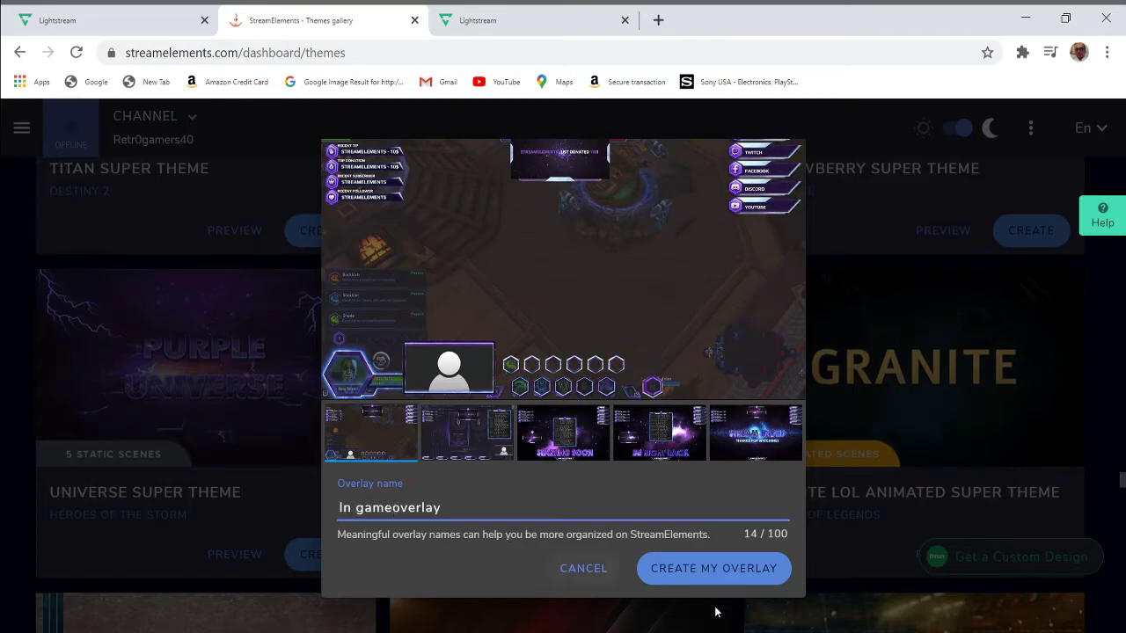
{"action": "left_click", "coordinate": [395, 508]}
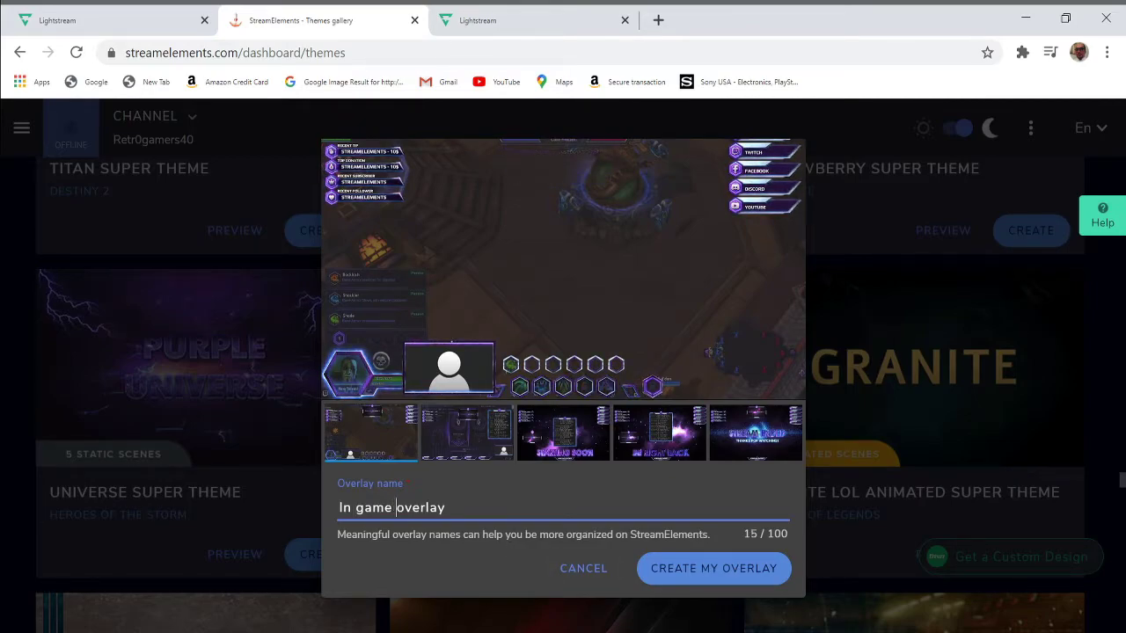
- Create the 'In game overlay' from the Universe theme, producing its five animated scene links
{"action": "left_click", "coordinate": [721, 572]}
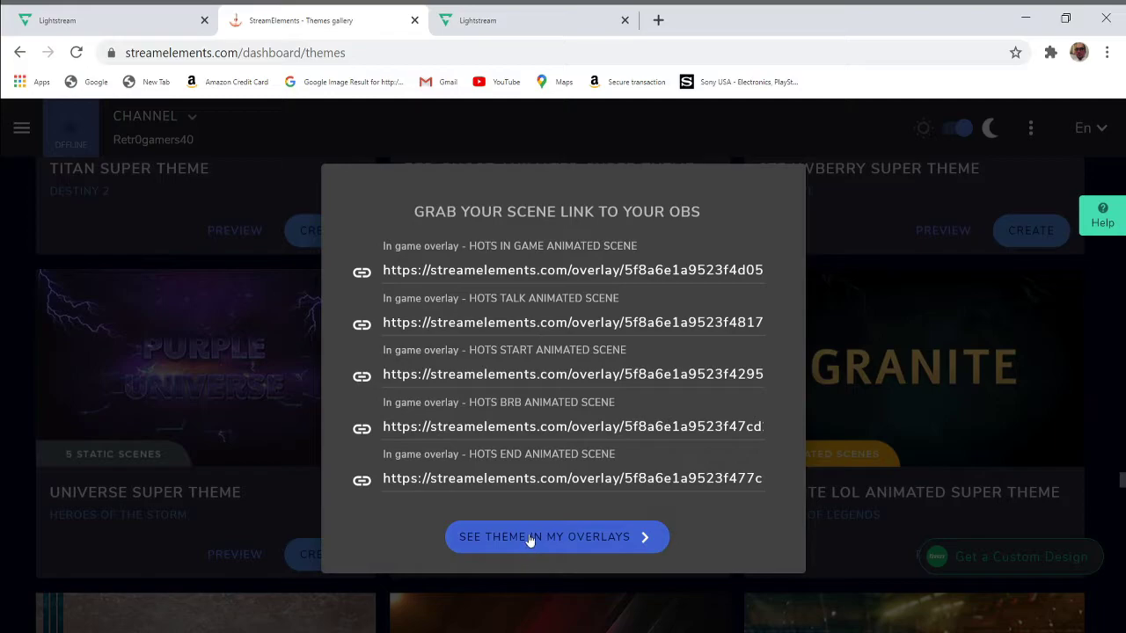
- Go to My overlays and scroll down to the Universe Animated Super Theme's In game overlay scenes
{"action": "left_click", "coordinate": [564, 540]}
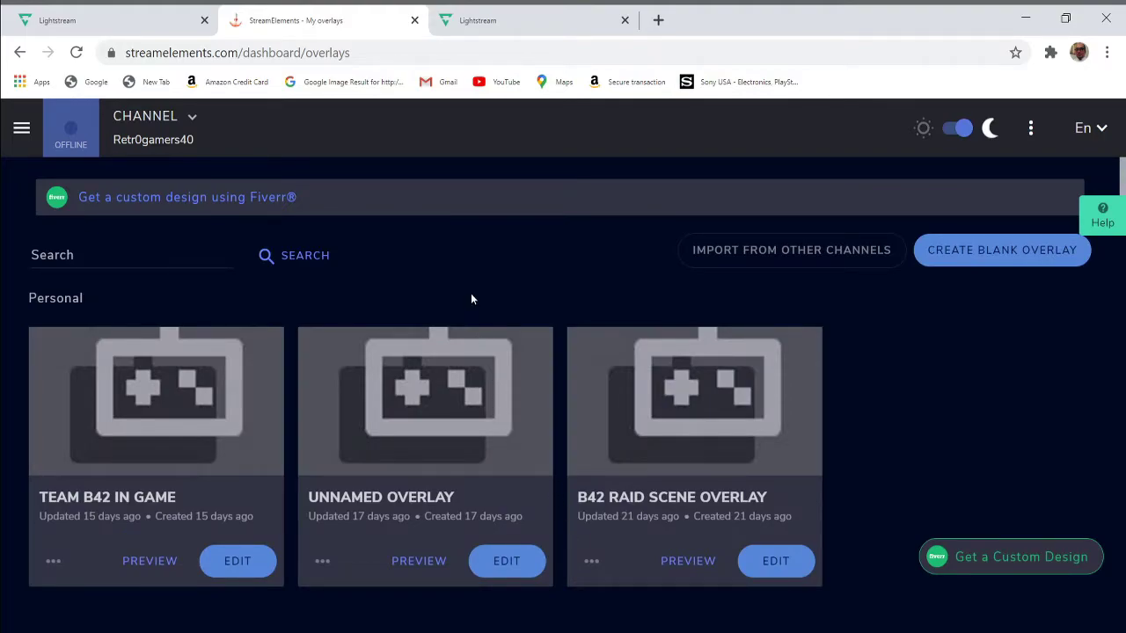
{"action": "scroll", "coordinate": [474, 255], "scroll_direction": "down", "scroll_amount": 1}
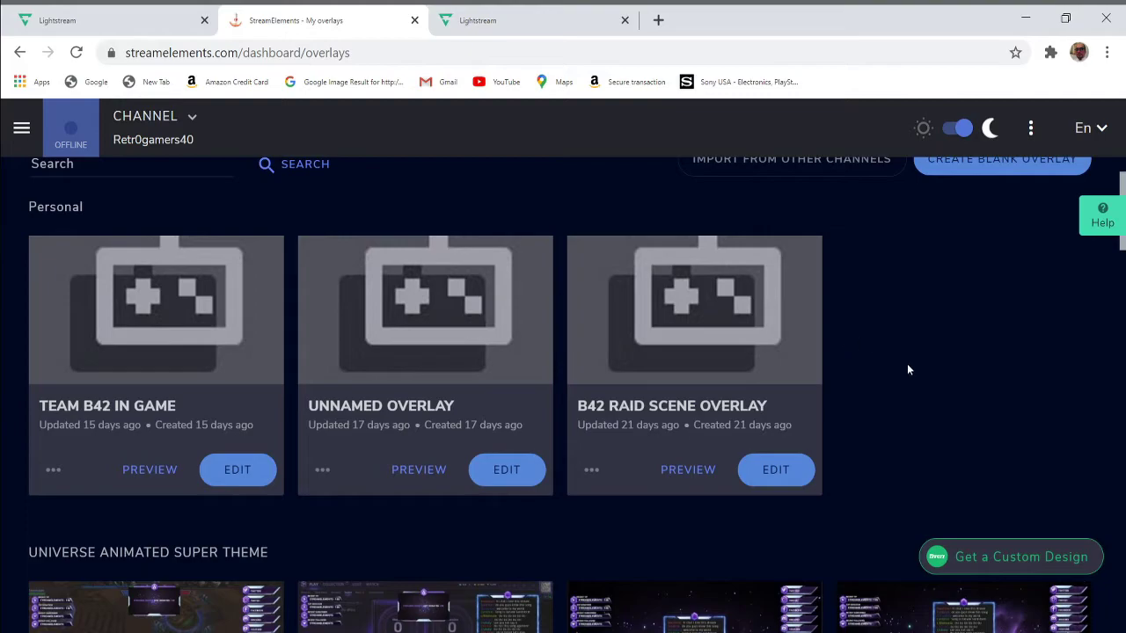
{"action": "scroll", "coordinate": [888, 361], "scroll_direction": "down", "scroll_amount": 1}
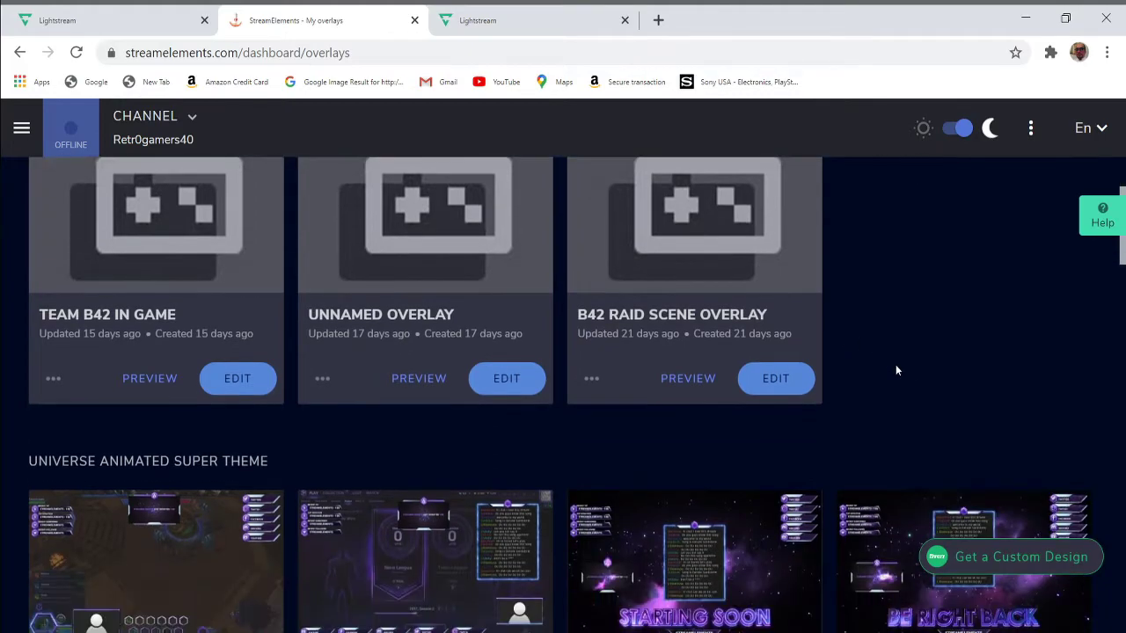
{"action": "scroll", "coordinate": [802, 408], "scroll_direction": "down", "scroll_amount": 1}
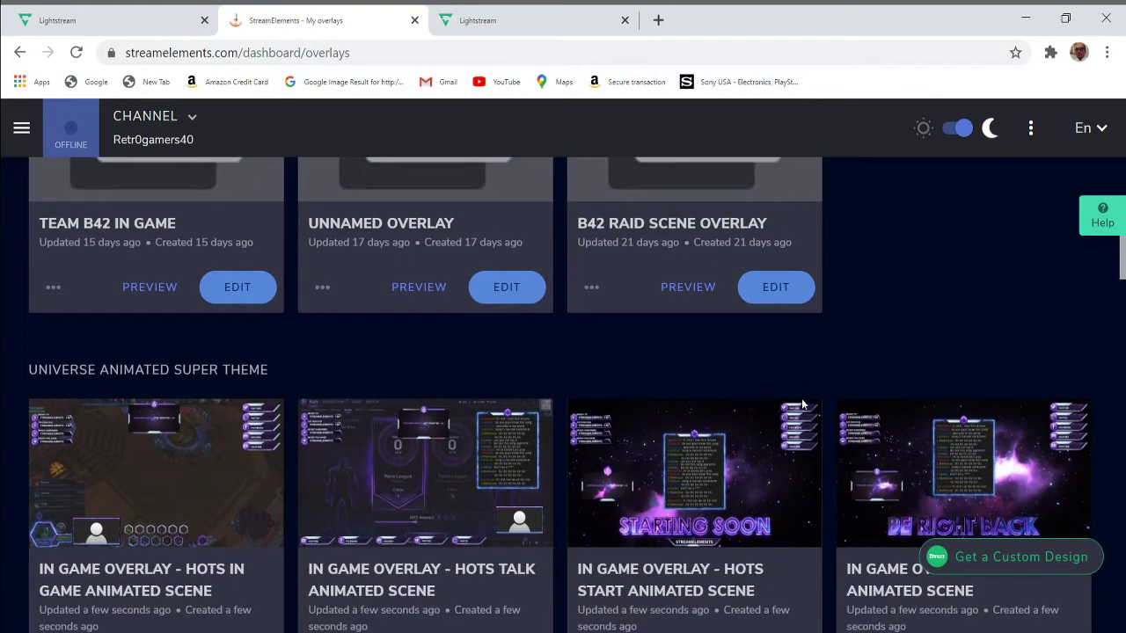
{"action": "scroll", "coordinate": [802, 404], "scroll_direction": "down", "scroll_amount": 1}
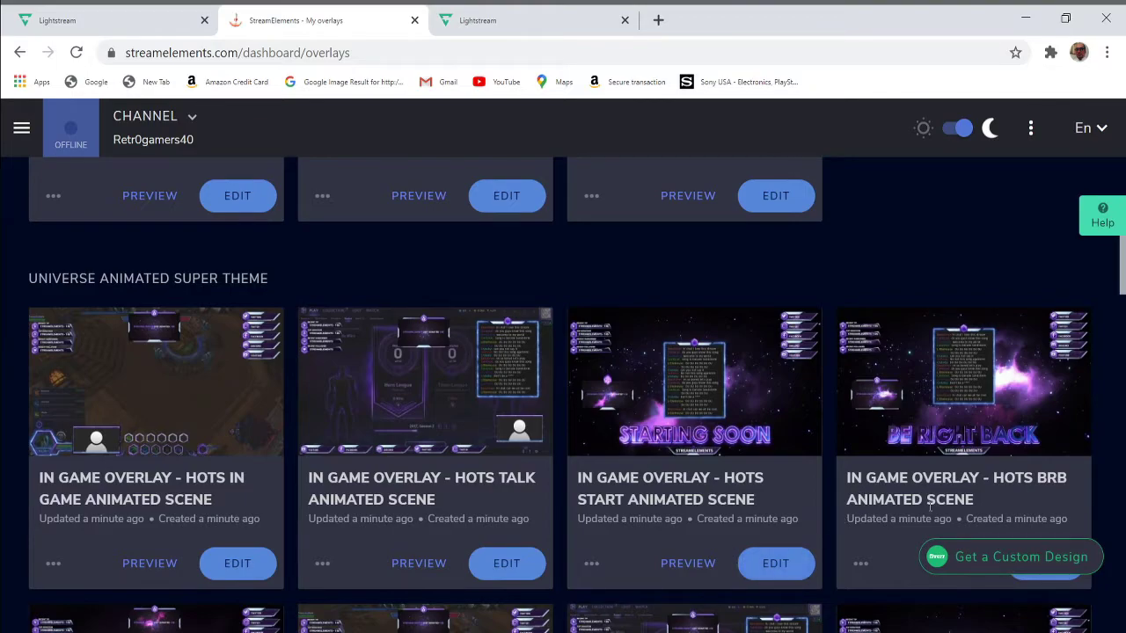
{"action": "scroll", "coordinate": [946, 583], "scroll_direction": "down", "scroll_amount": 1}
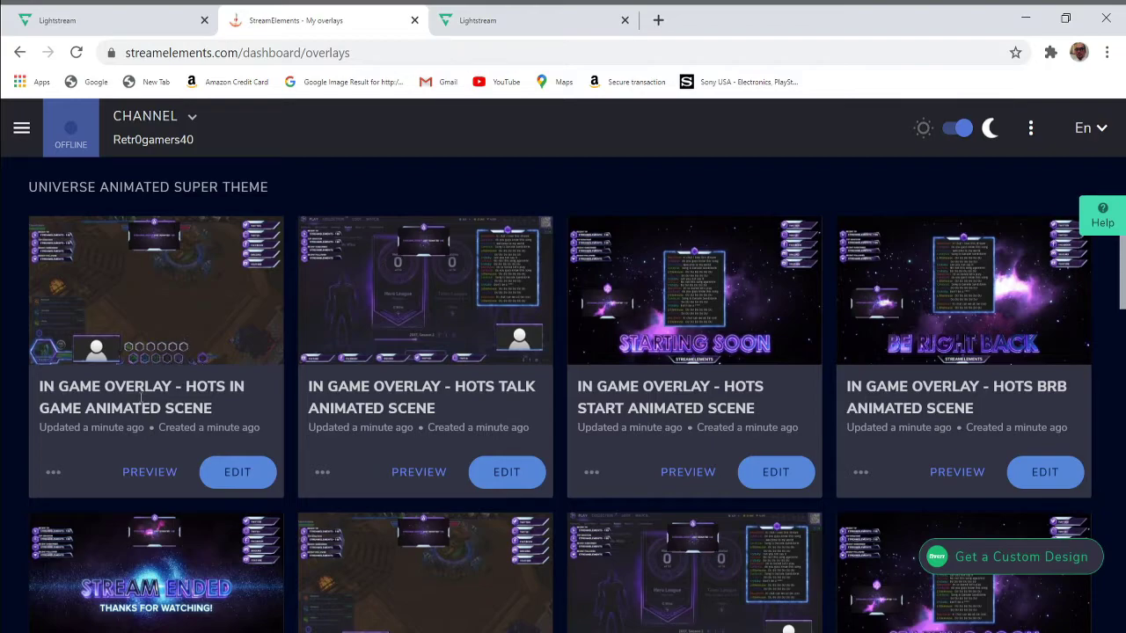
- Edit the HOTS In Game animated scene, move the editor toolbar up, and select the 4-3 CAM layer
{"action": "left_click", "coordinate": [238, 473]}
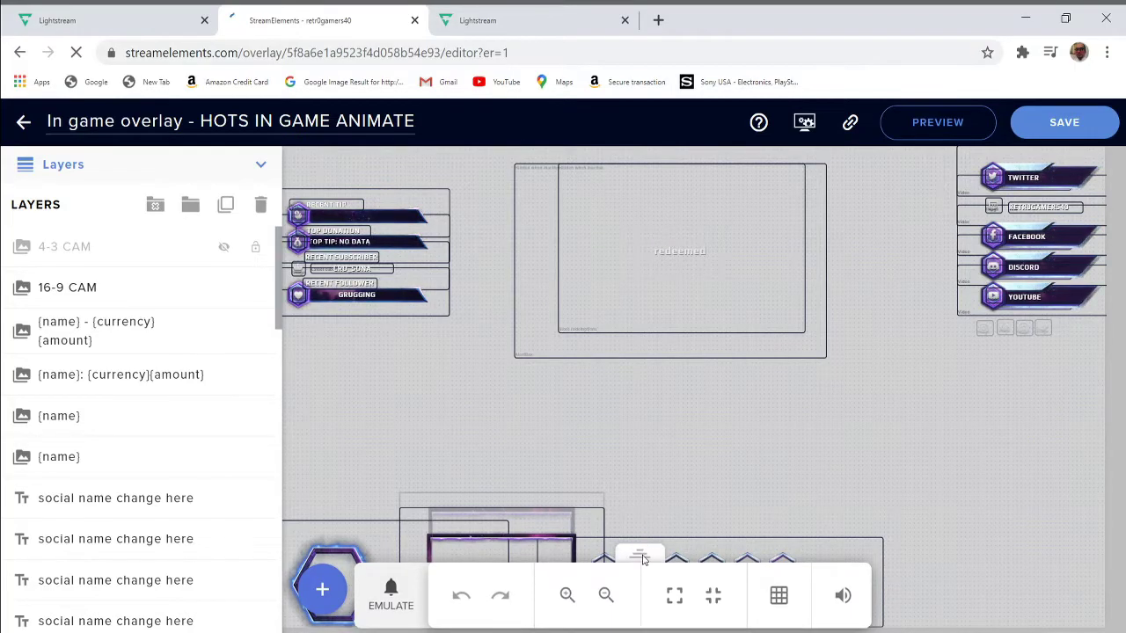
{"action": "left_click", "coordinate": [640, 552]}
{"action": "left_click_drag", "start_coordinate": [646, 508], "coordinate": [669, 460]}
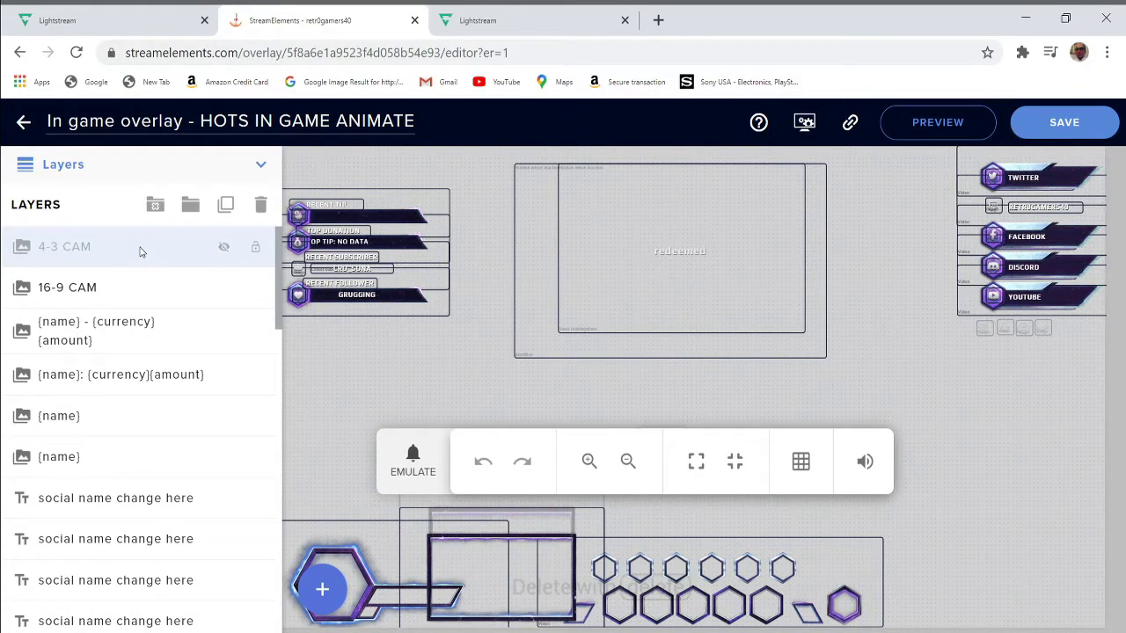
{"action": "left_click", "coordinate": [139, 252]}
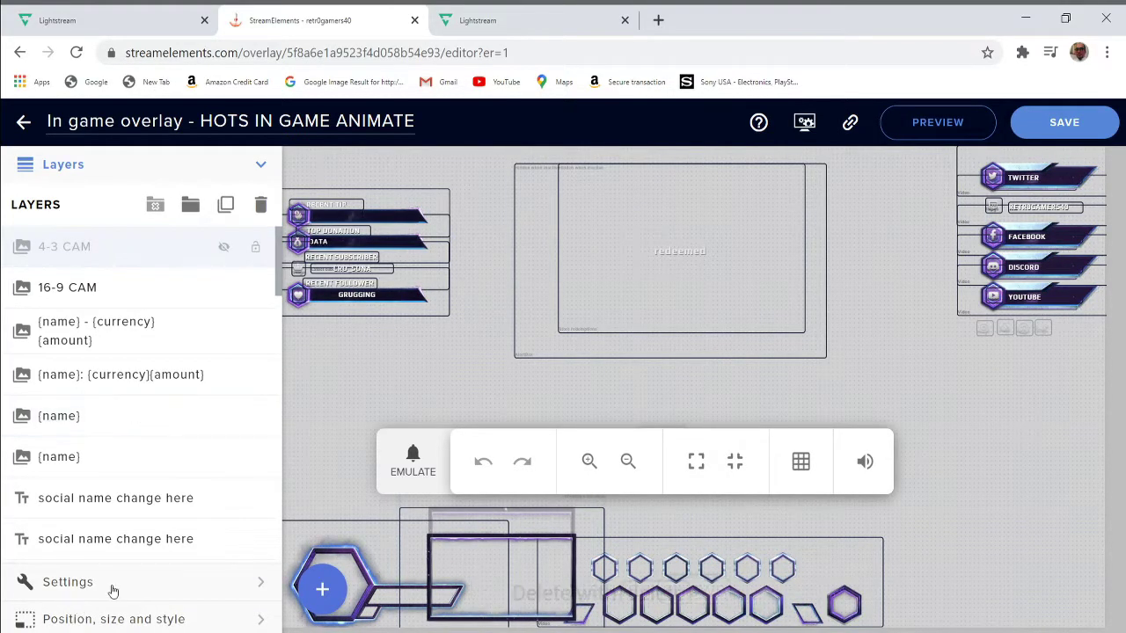
- Unhide the 4-3 CAM layer and drag its frame to the overlay's lower-right corner
{"action": "left_click", "coordinate": [225, 249]}
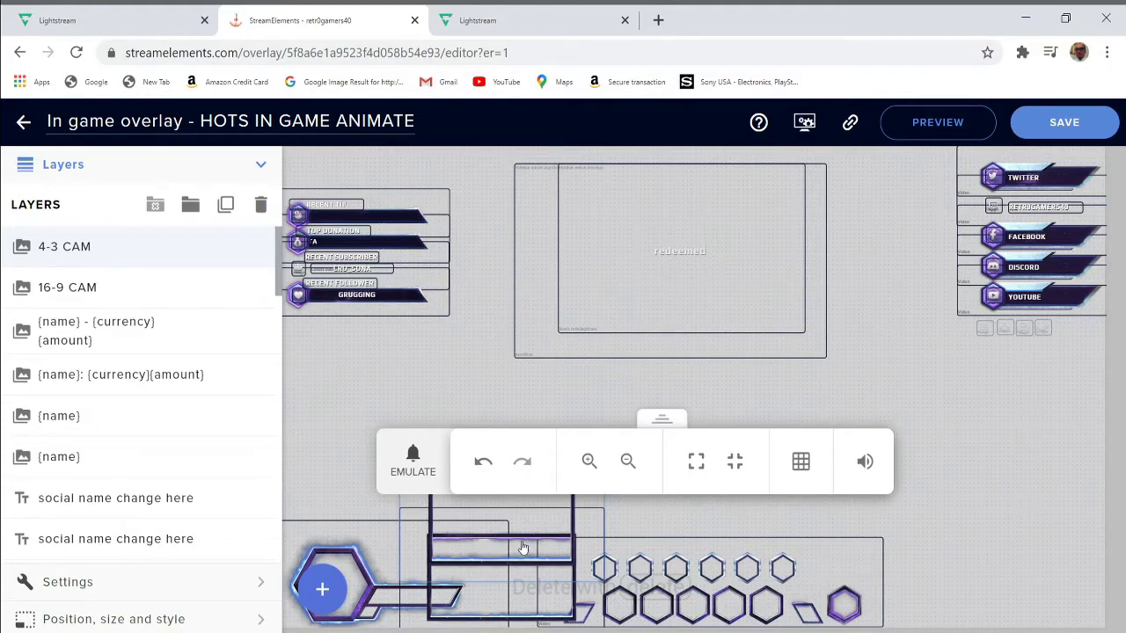
{"action": "left_click", "coordinate": [152, 246]}
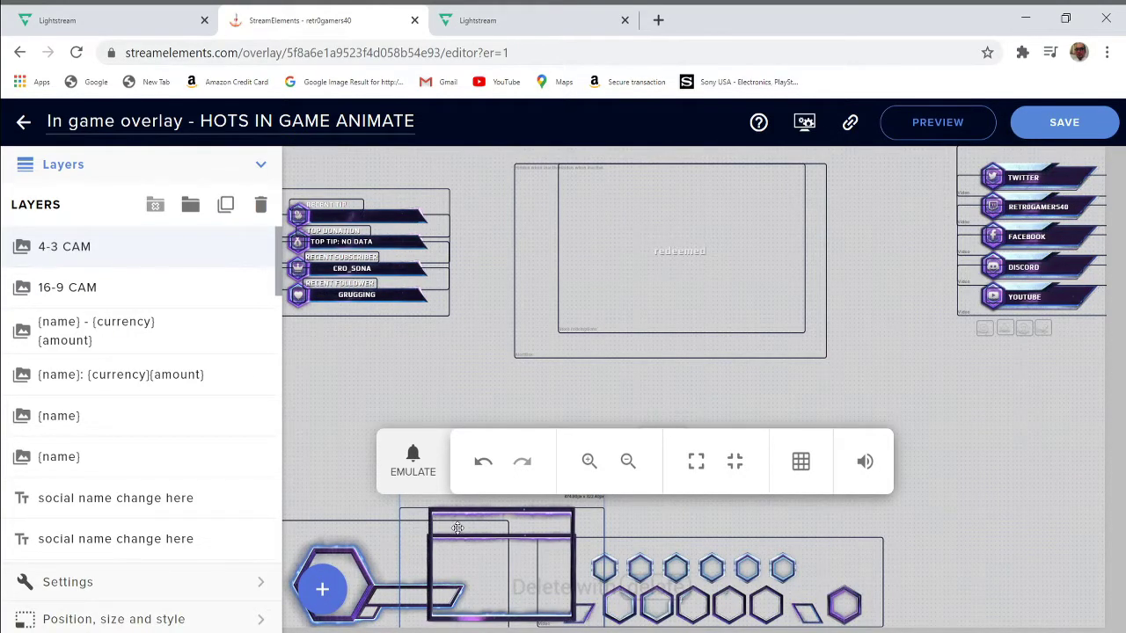
{"action": "left_click_drag", "start_coordinate": [454, 528], "coordinate": [407, 406]}
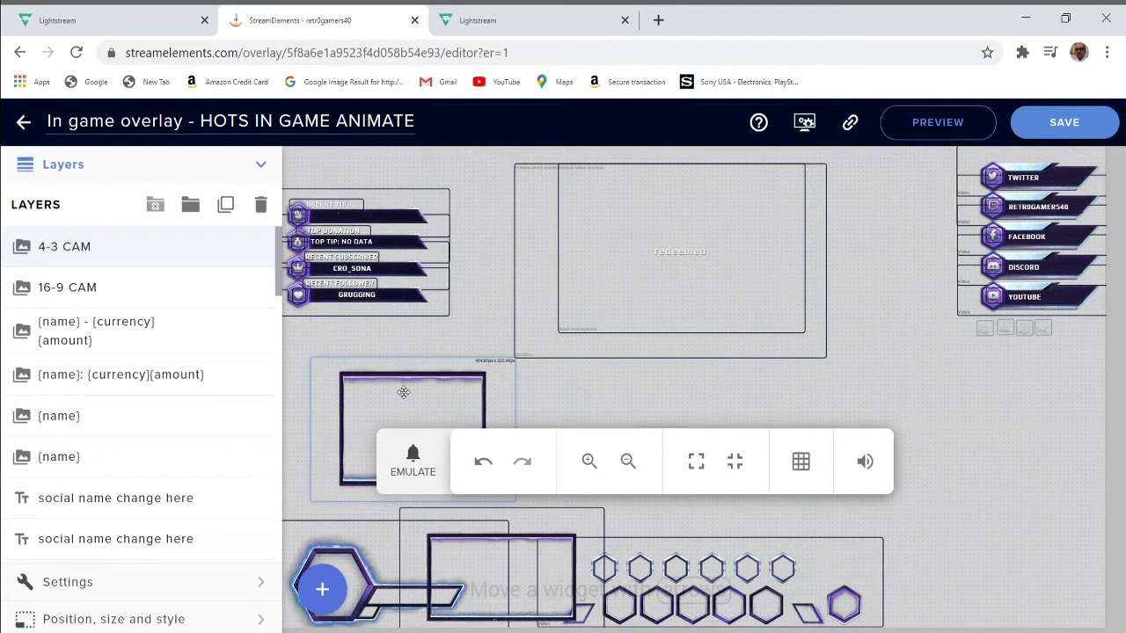
{"action": "left_click_drag", "start_coordinate": [405, 392], "coordinate": [674, 428]}
{"action": "left_click_drag", "start_coordinate": [764, 476], "coordinate": [973, 531]}
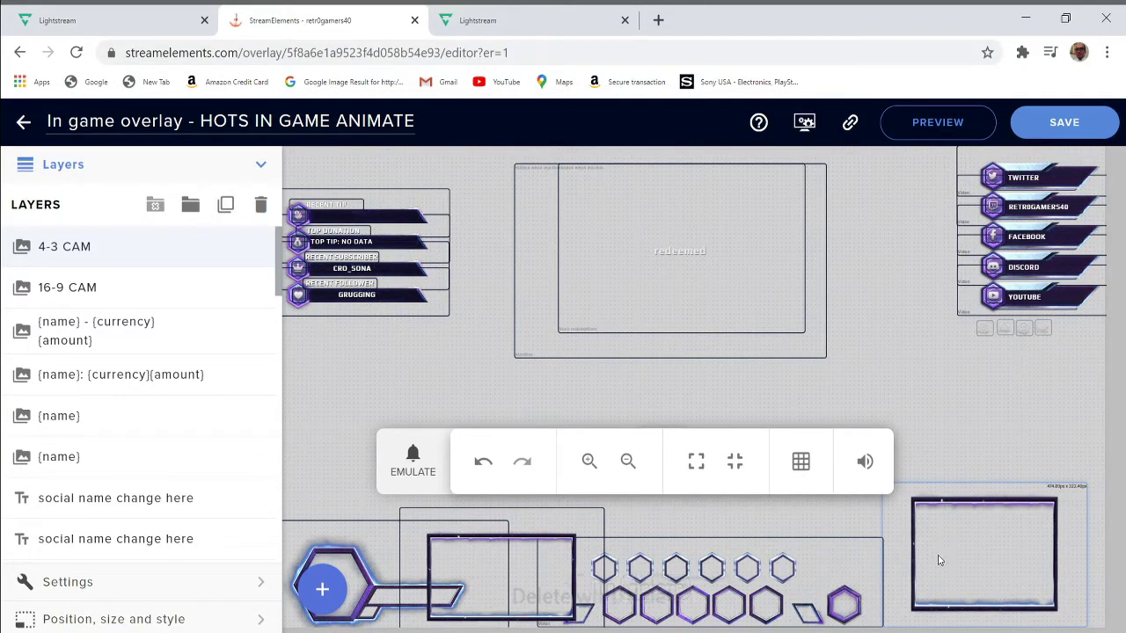
- Reselect the 4-3 CAM frame and raise it on the right edge beneath the social links
{"action": "left_click", "coordinate": [978, 525]}
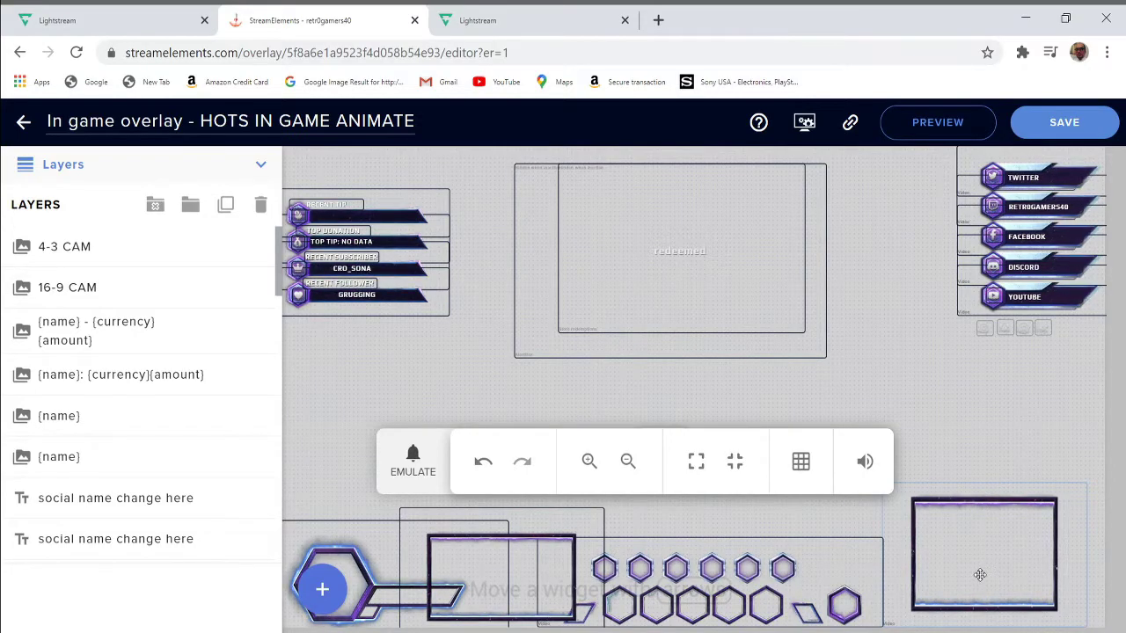
{"action": "left_click", "coordinate": [1009, 499]}
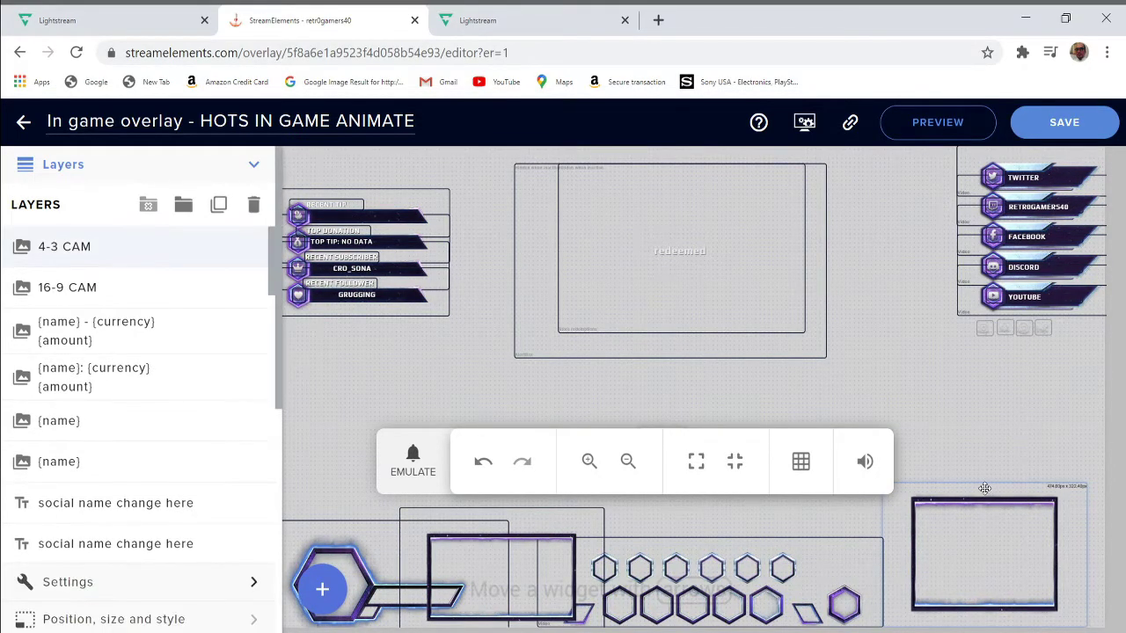
{"action": "left_click_drag", "start_coordinate": [984, 489], "coordinate": [1012, 391]}
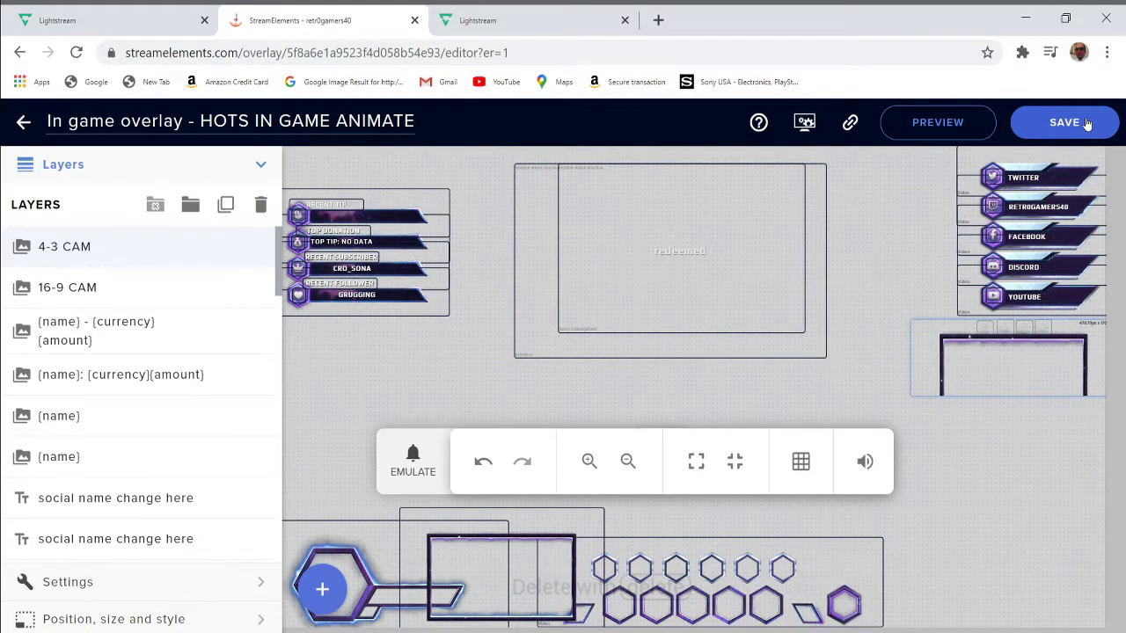
- Save the overlay changes and return to the list of overlays
{"action": "left_click", "coordinate": [1079, 128]}
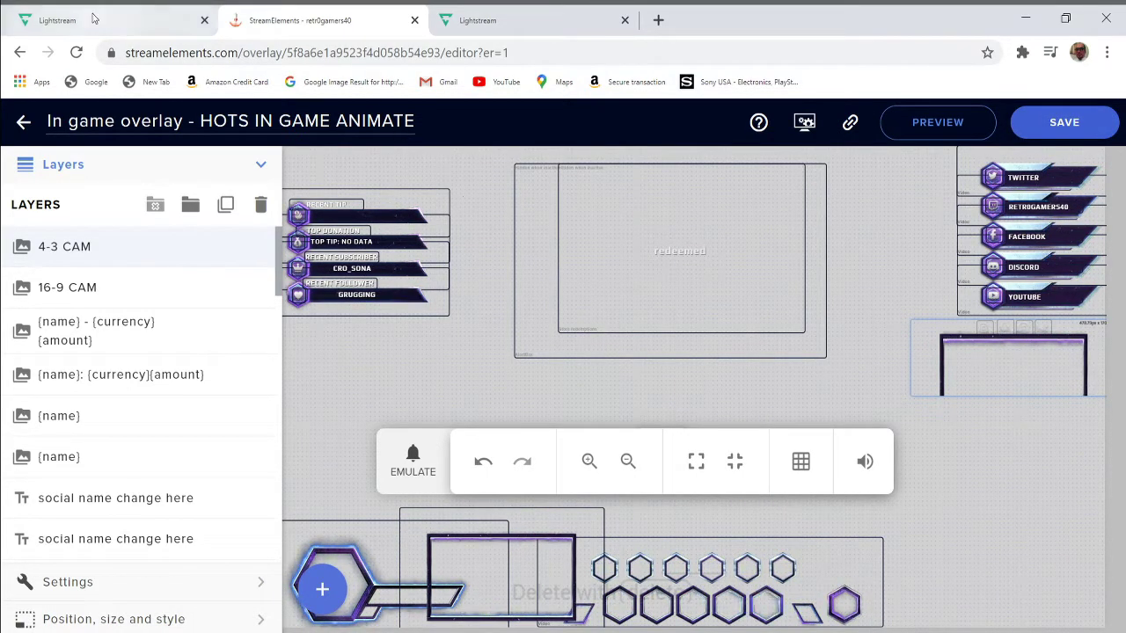
{"action": "left_click", "coordinate": [24, 122]}
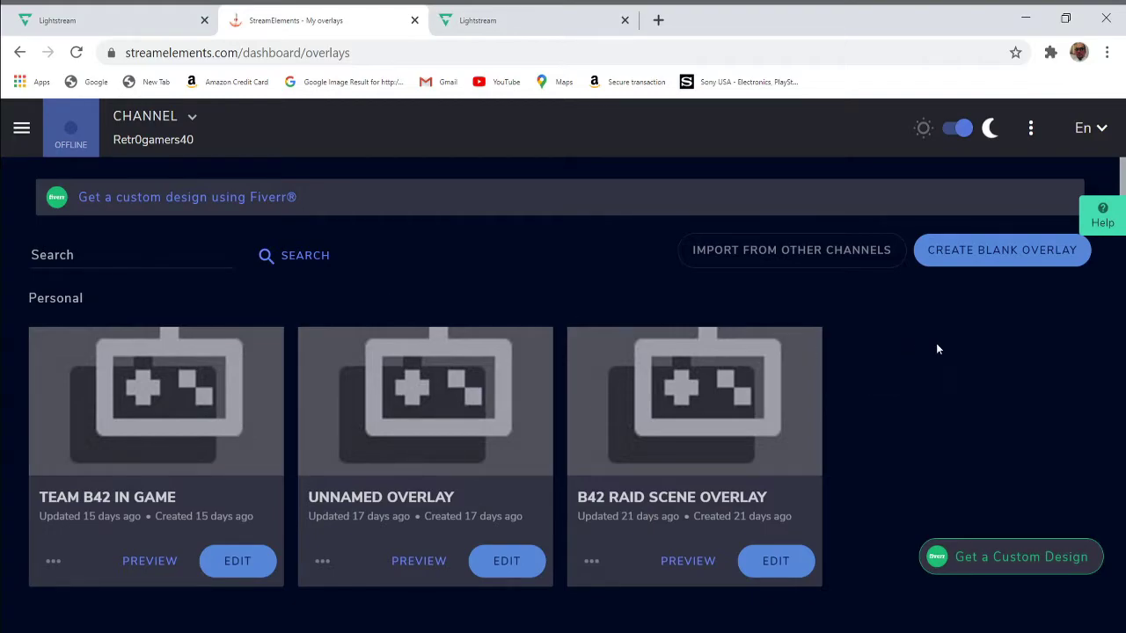
{"action": "scroll", "coordinate": [937, 349], "scroll_direction": "down", "scroll_amount": 3}
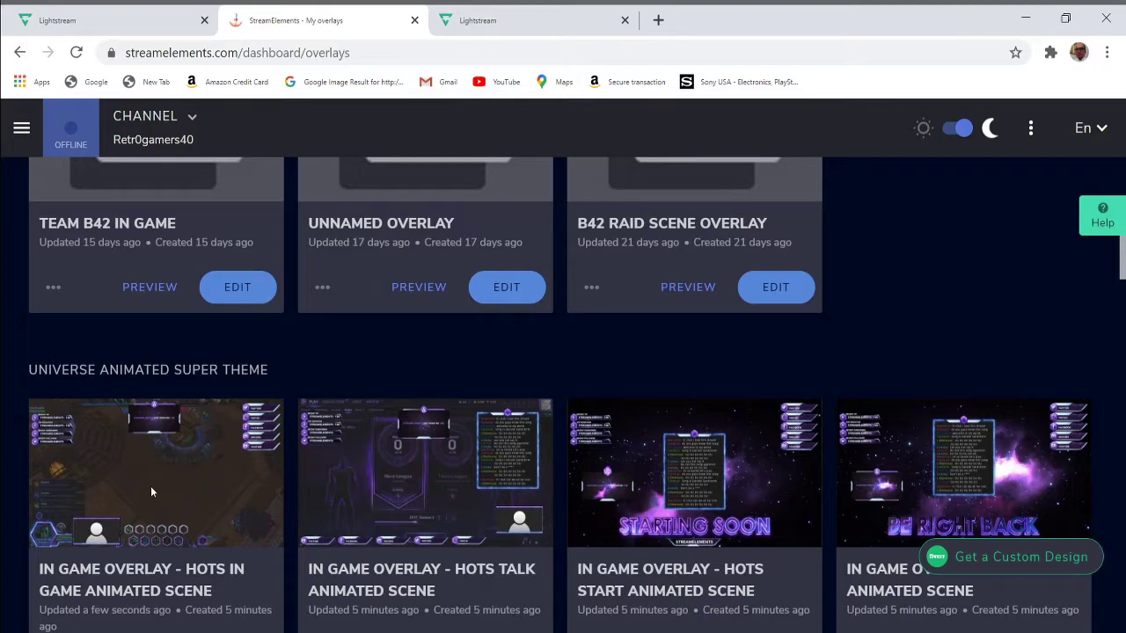
{"action": "scroll", "coordinate": [130, 479], "scroll_direction": "down", "scroll_amount": 2}
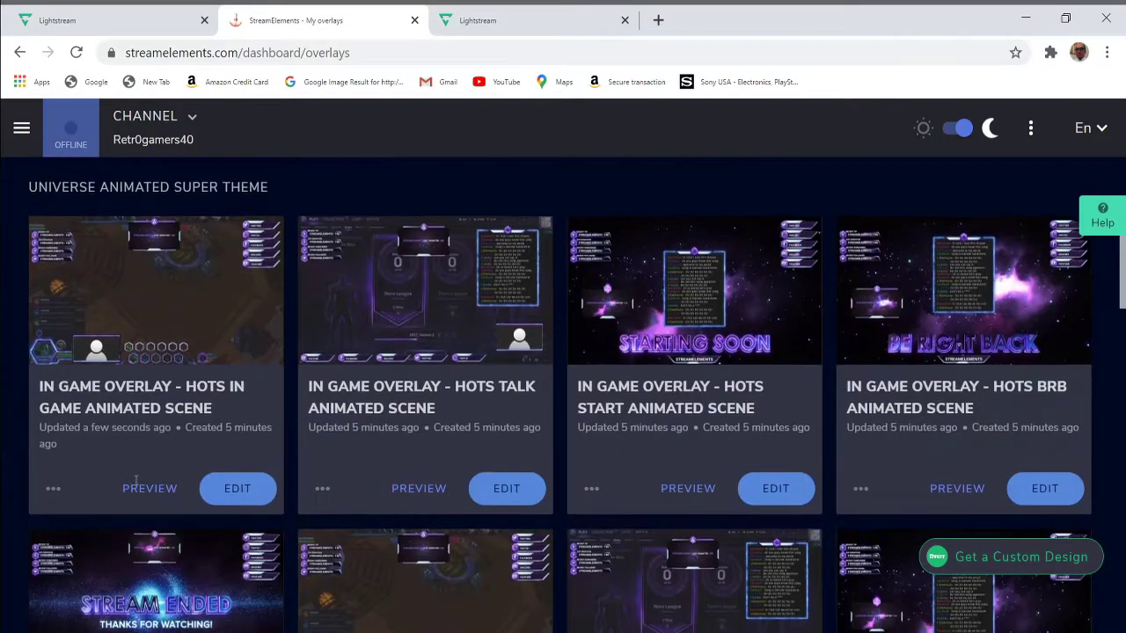
- Copy the in-game scene overlay's URL and go back to the Lightstream studio tab
{"action": "left_click", "coordinate": [53, 490]}
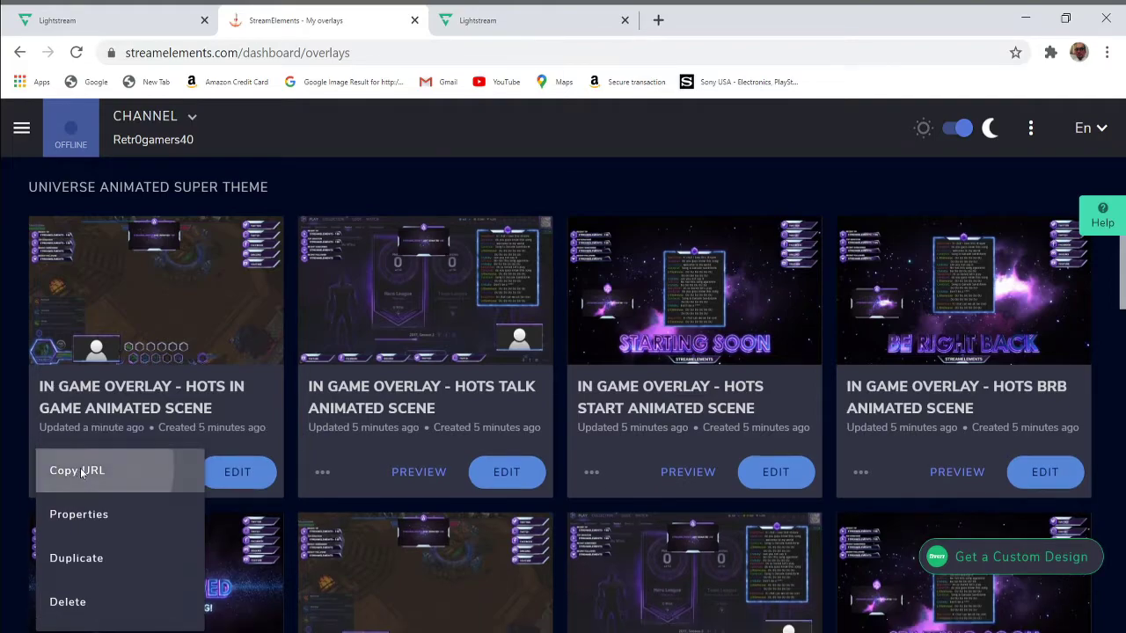
{"action": "left_click", "coordinate": [75, 471]}
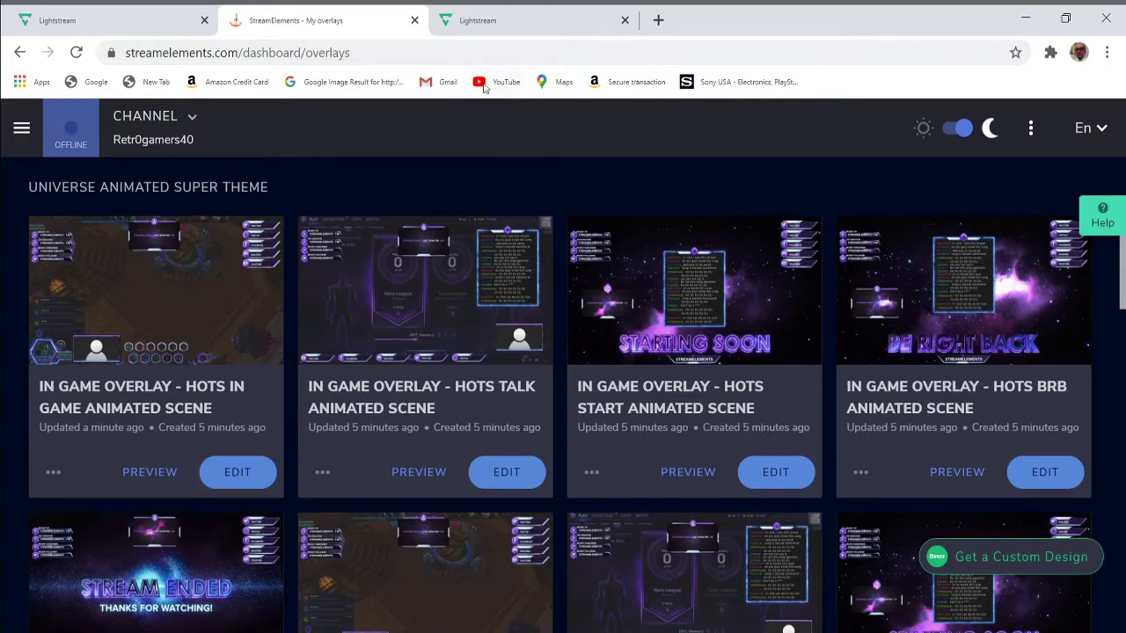
{"action": "left_click", "coordinate": [509, 21]}
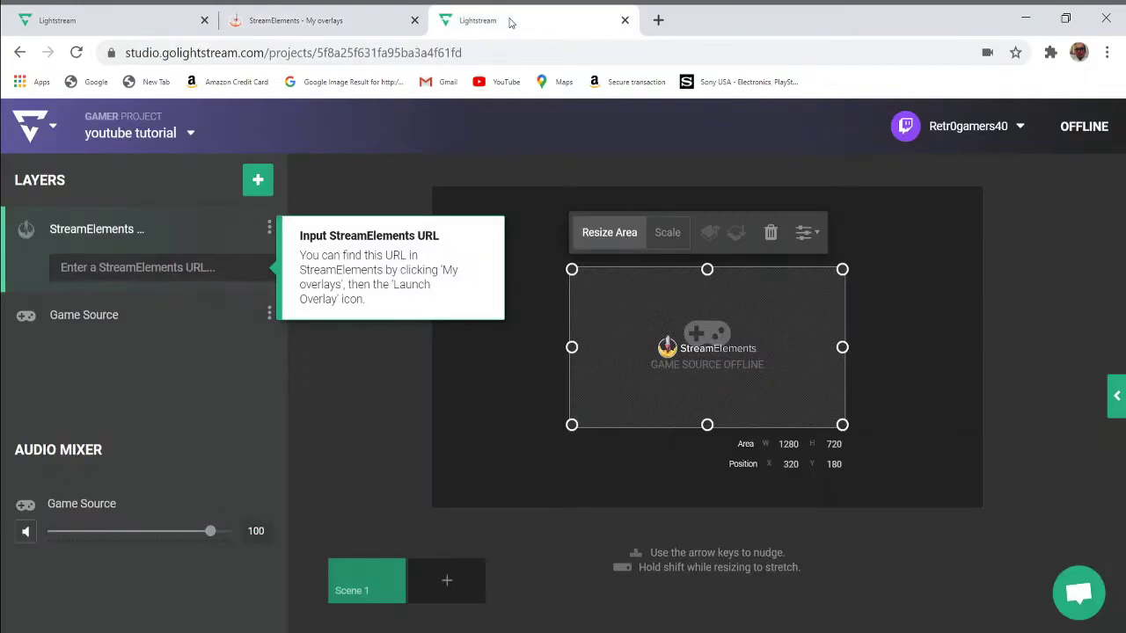
- Paste the copied overlay URL into the StreamElements layer and shift the overlay up-left
{"action": "left_click", "coordinate": [66, 268]}
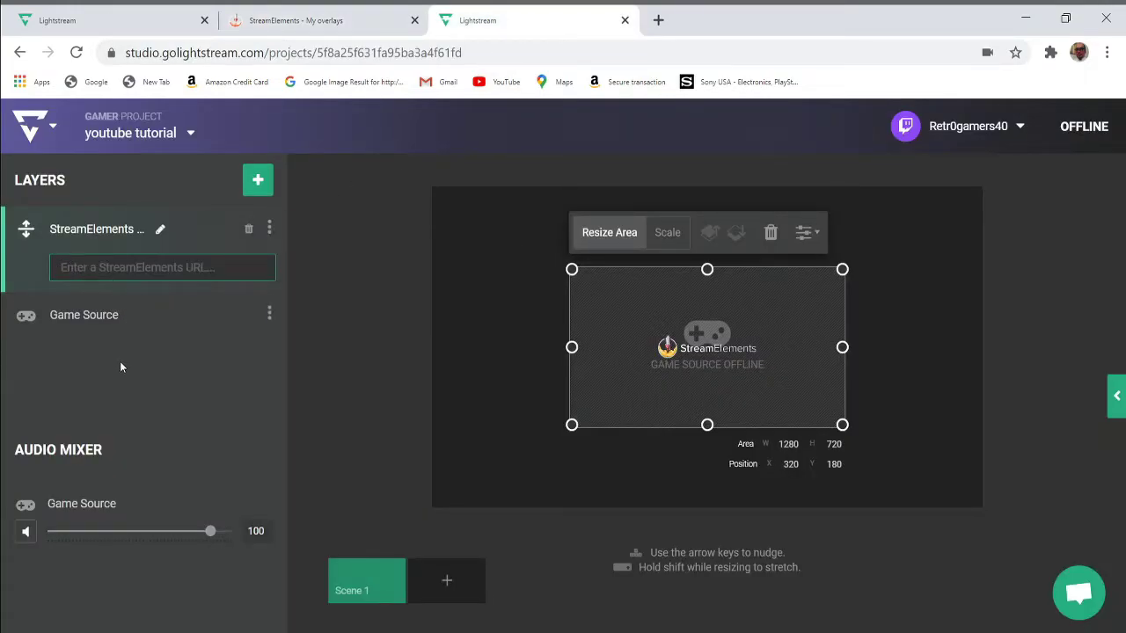
{"action": "key", "text": "ctrl+v"}
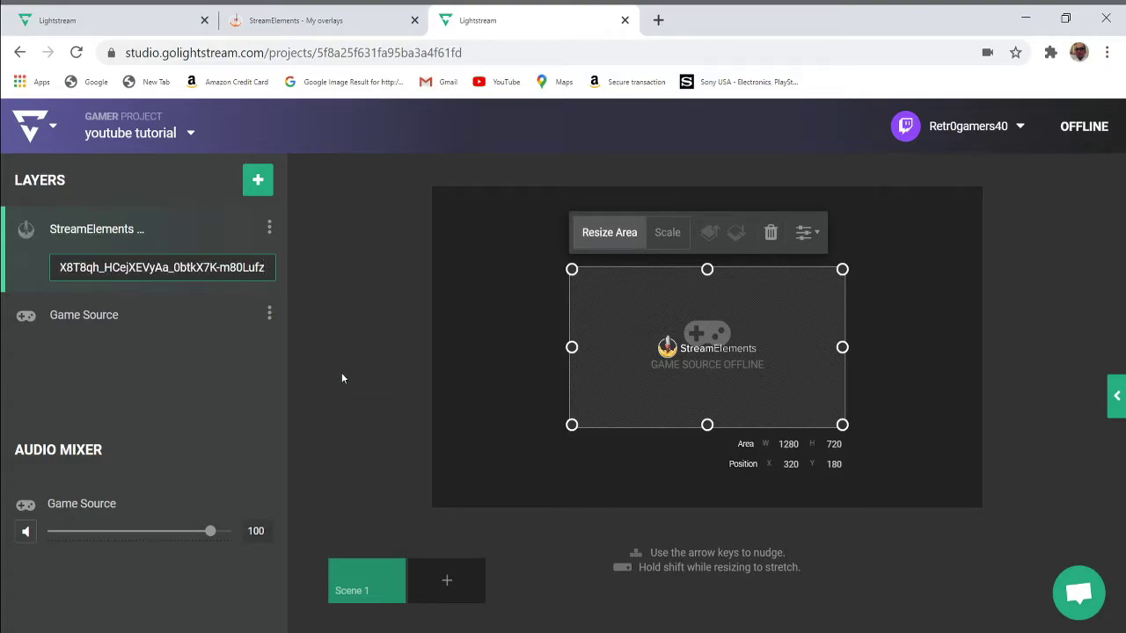
{"action": "left_click", "coordinate": [233, 407]}
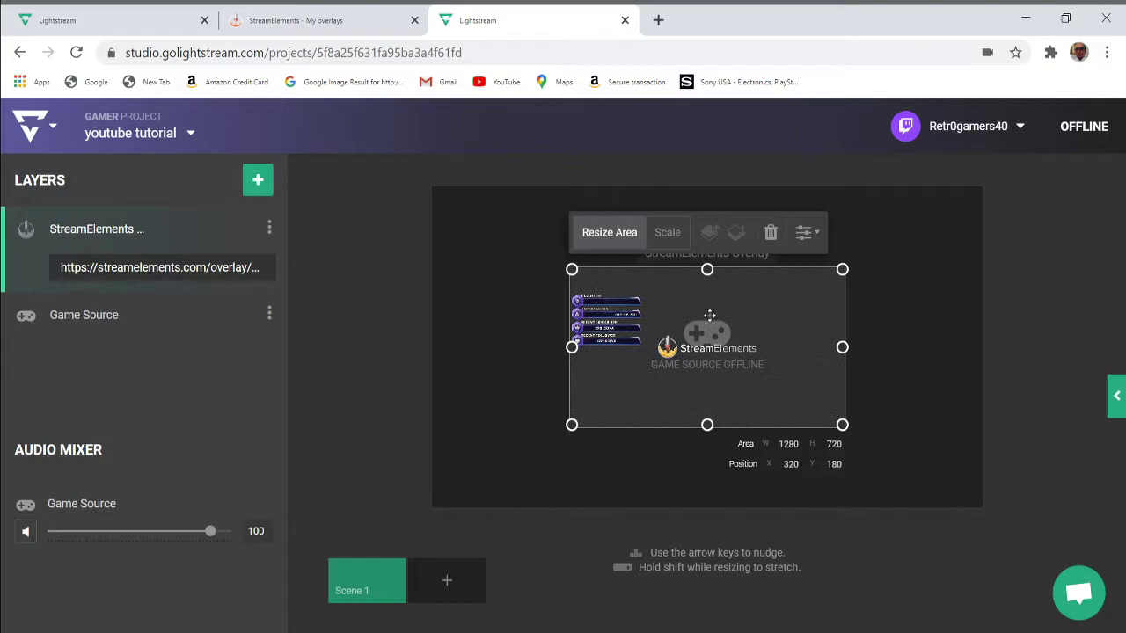
{"action": "left_click_drag", "start_coordinate": [709, 318], "coordinate": [689, 259]}
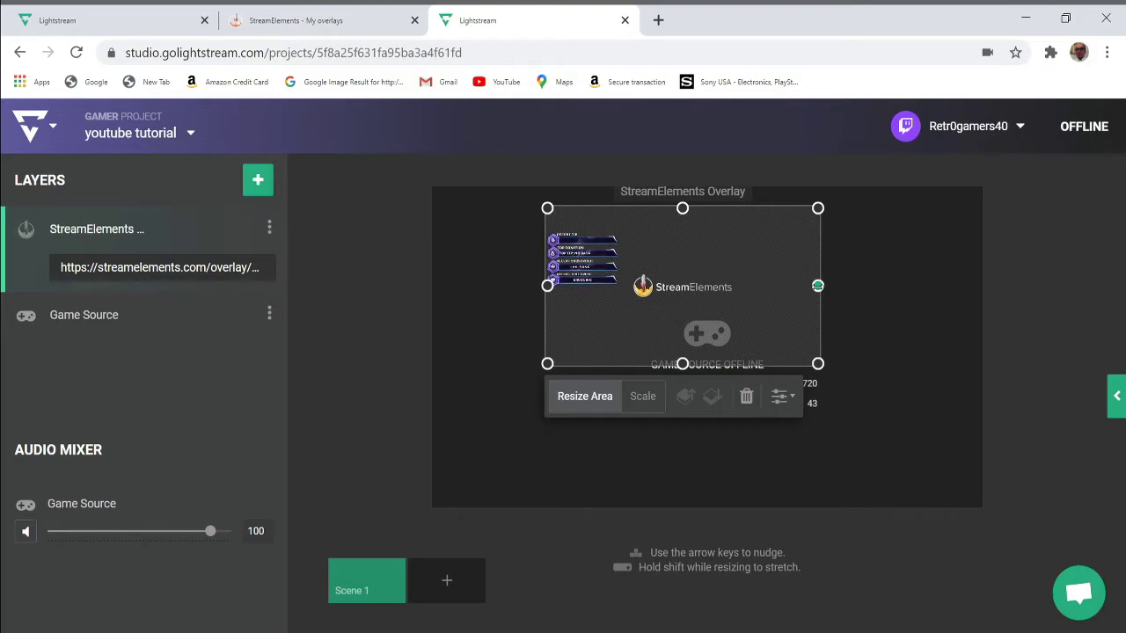
- Stretch the overlay wider than the canvas, to about 1970 × 720
{"action": "left_click_drag", "start_coordinate": [818, 286], "coordinate": [964, 300]}
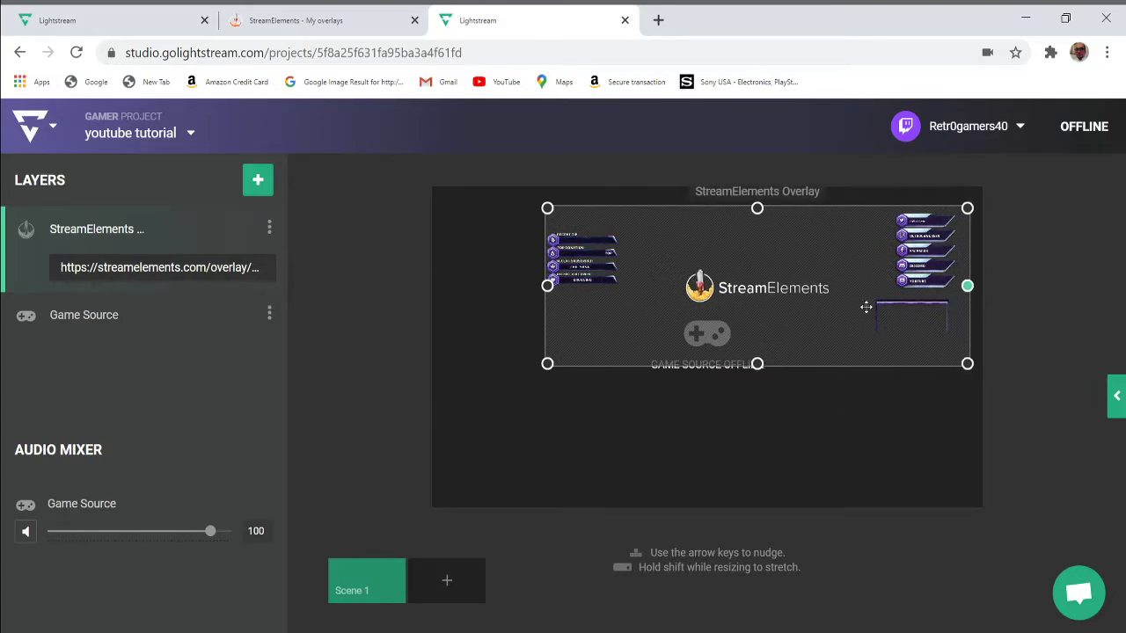
{"action": "left_click_drag", "start_coordinate": [744, 259], "coordinate": [697, 251]}
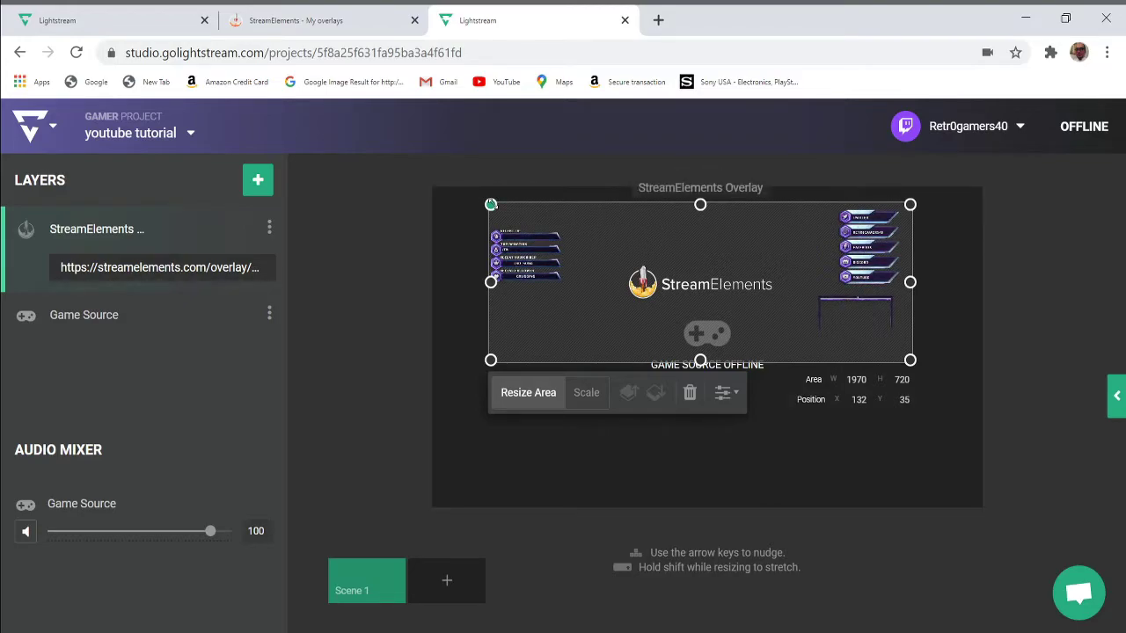
{"action": "left_click_drag", "start_coordinate": [486, 198], "coordinate": [426, 180]}
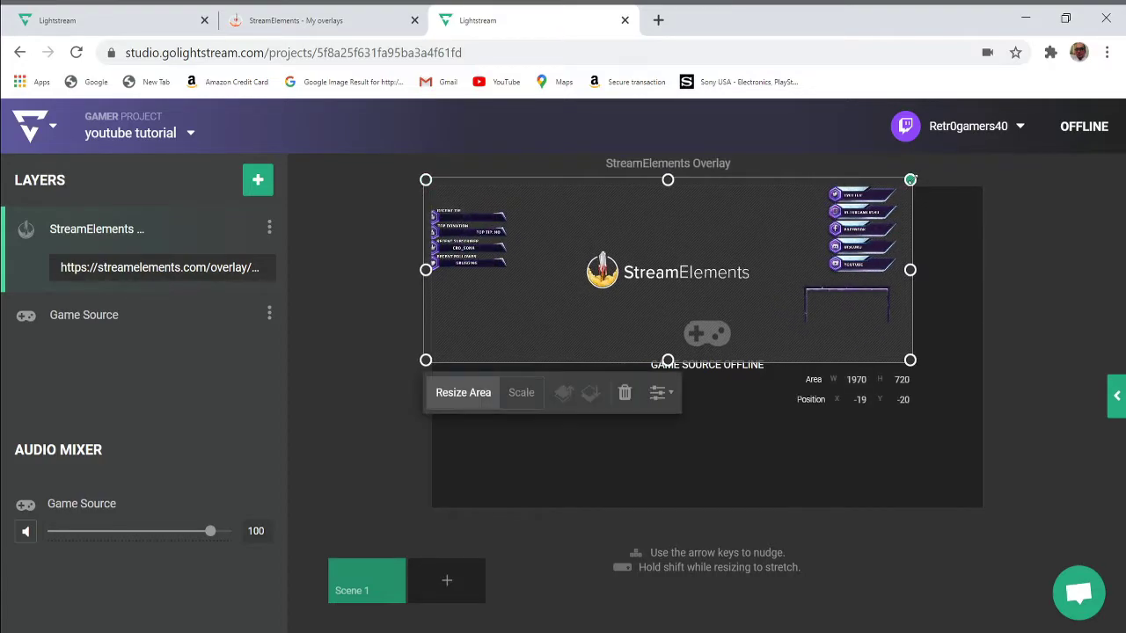
{"action": "left_click_drag", "start_coordinate": [910, 179], "coordinate": [976, 271]}
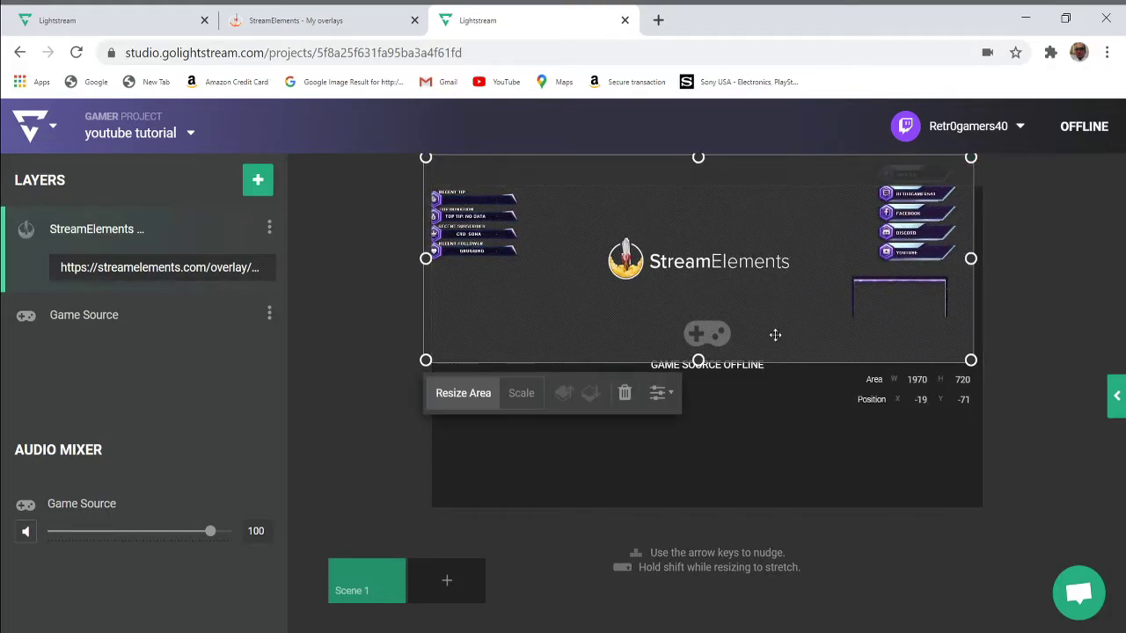
- Align the overlay with the canvas top at position X -21, Y 0
{"action": "left_click", "coordinate": [727, 328]}
{"action": "left_click_drag", "start_coordinate": [727, 328], "coordinate": [735, 340]}
{"action": "key", "text": "Up"}
{"action": "key", "text": "Up"}
{"action": "key", "text": "Up"}
{"action": "key", "text": "Up"}
{"action": "key", "text": "Up"}
{"action": "key", "text": "Right"}
{"action": "key", "text": "Right"}
{"action": "key", "text": "Right"}
{"action": "key", "text": "Right"}
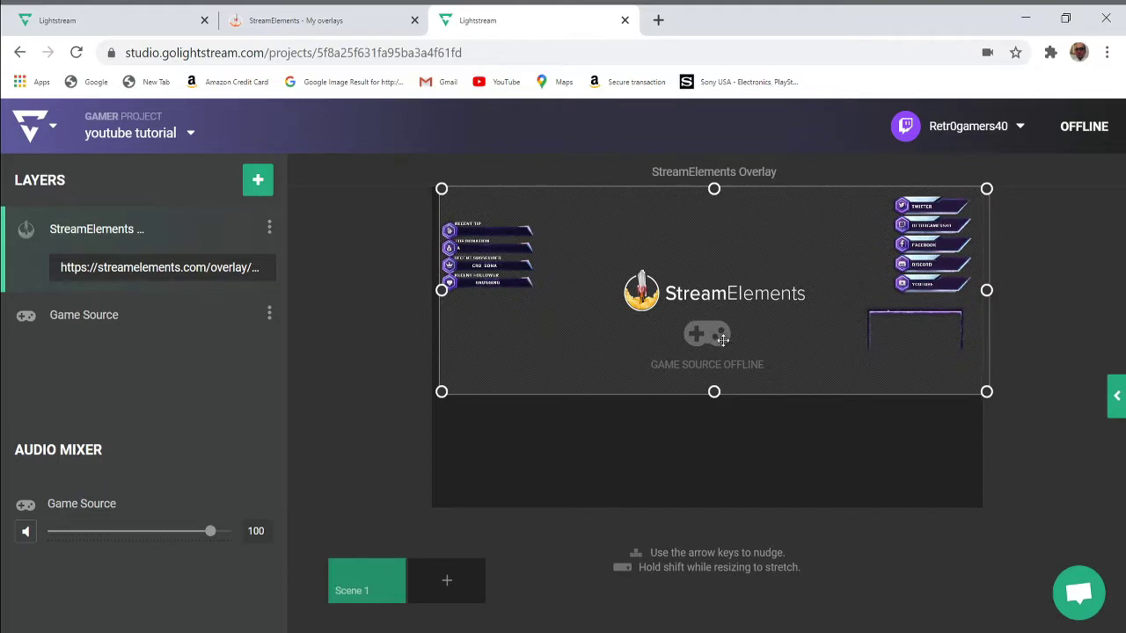
{"action": "key", "text": "Left"}
{"action": "key", "text": "Left"}
{"action": "key", "text": "Left"}
{"action": "key", "text": "Left"}
{"action": "key", "text": "Left"}
{"action": "key", "text": "Left"}
{"action": "key", "text": "Left"}
{"action": "key", "text": "Left"}
{"action": "key", "text": "Left"}
{"action": "key", "text": "Left"}
{"action": "key", "text": "Left"}
{"action": "key", "text": "Left"}
{"action": "key", "text": "Left"}
{"action": "key", "text": "Left"}
{"action": "key", "text": "Left"}
{"action": "key", "text": "Left"}
{"action": "key", "text": "Left"}
{"action": "key", "text": "Left"}
{"action": "key", "text": "Left"}
{"action": "key", "text": "Left"}
{"action": "key", "text": "Left"}
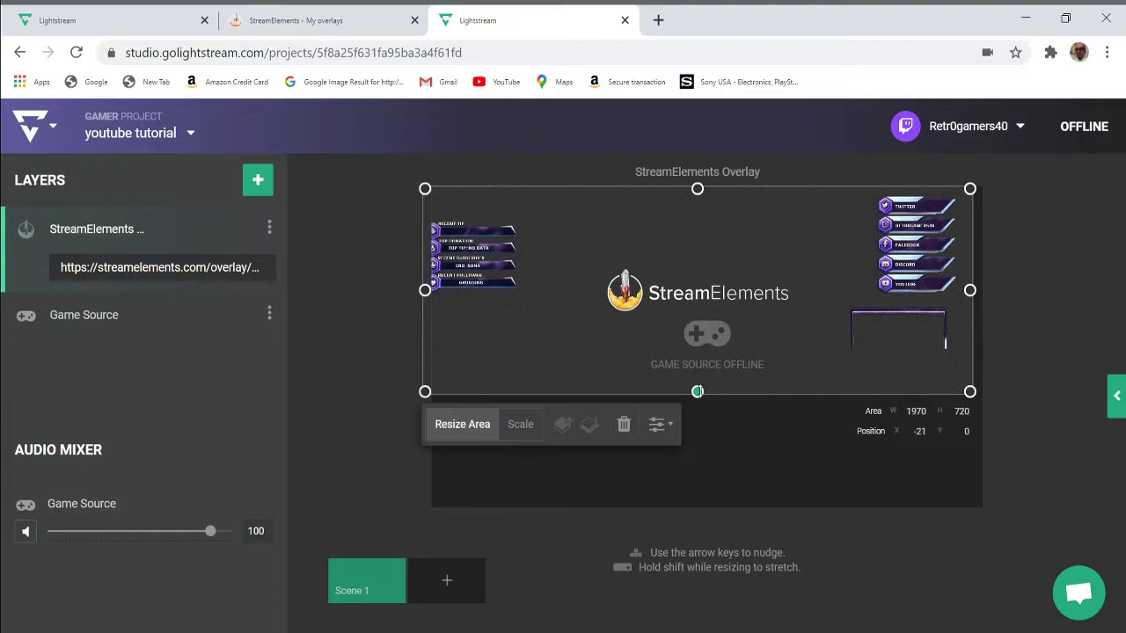
- Stretch the overlay to cover the whole canvas at 1998 × 1107, then deselect it
{"action": "left_click_drag", "start_coordinate": [697, 391], "coordinate": [697, 501]}
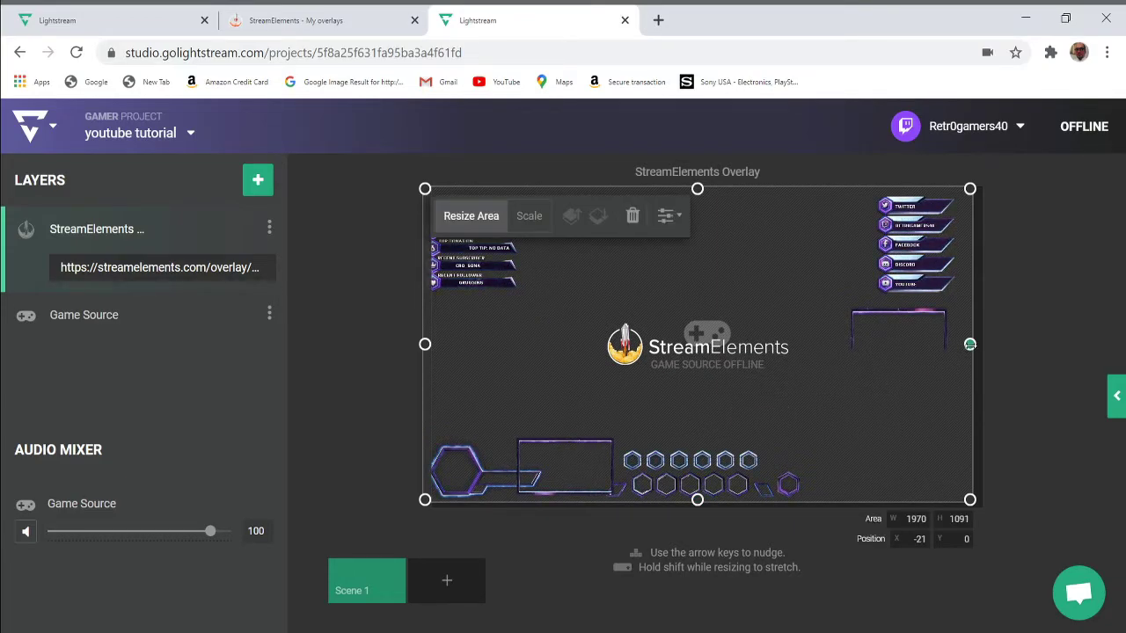
{"action": "left_click_drag", "start_coordinate": [969, 344], "coordinate": [977, 356]}
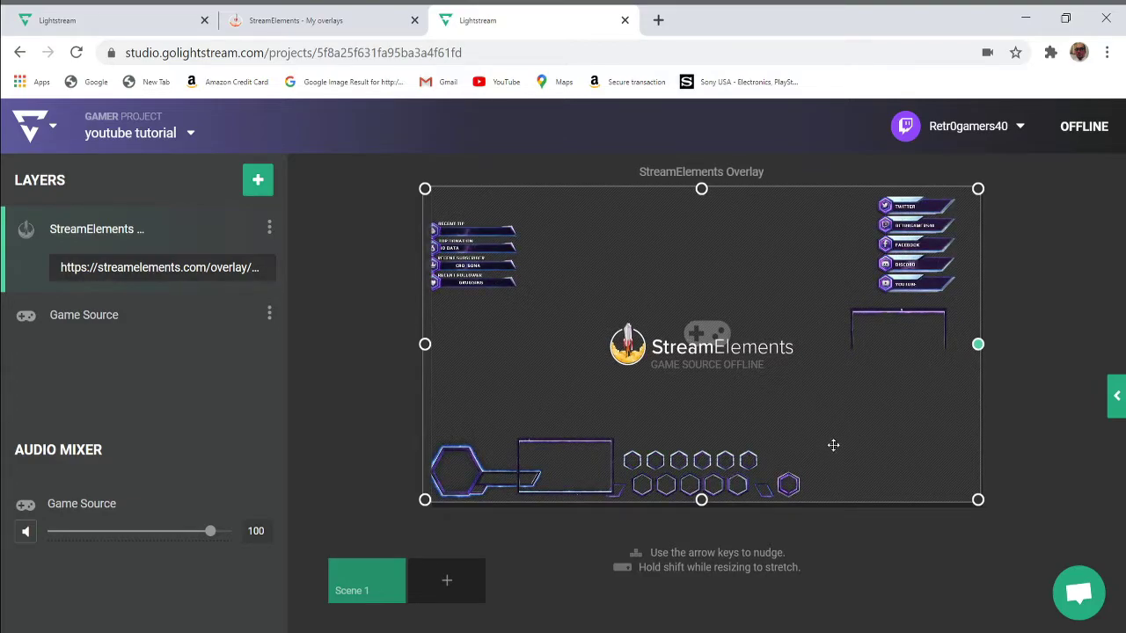
{"action": "left_click", "coordinate": [737, 489]}
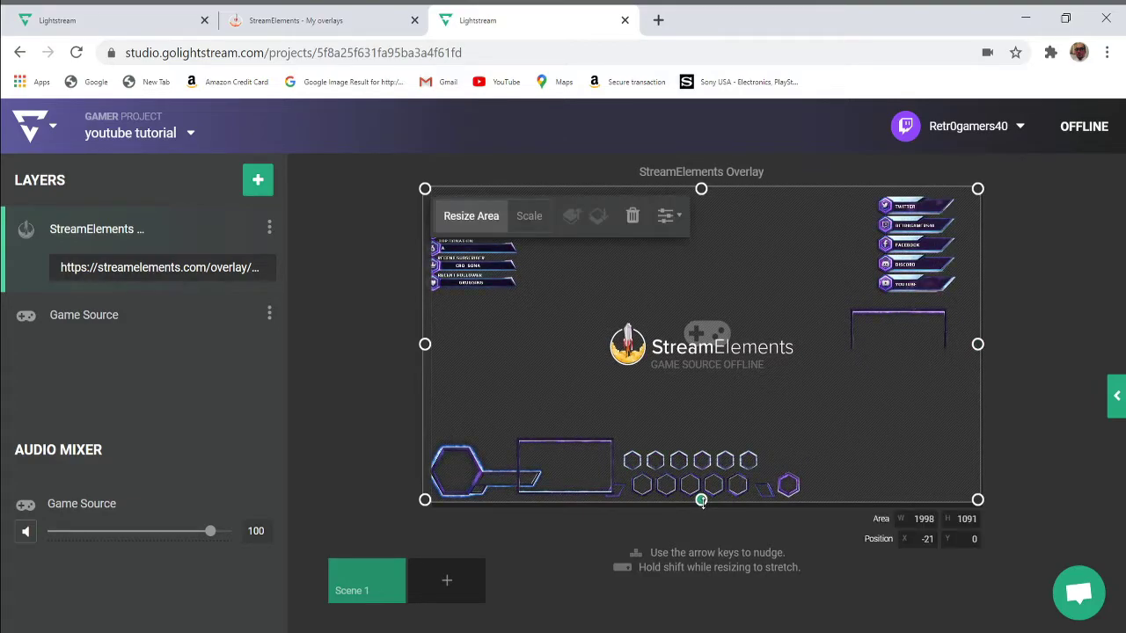
{"action": "left_click_drag", "start_coordinate": [701, 499], "coordinate": [690, 484]}
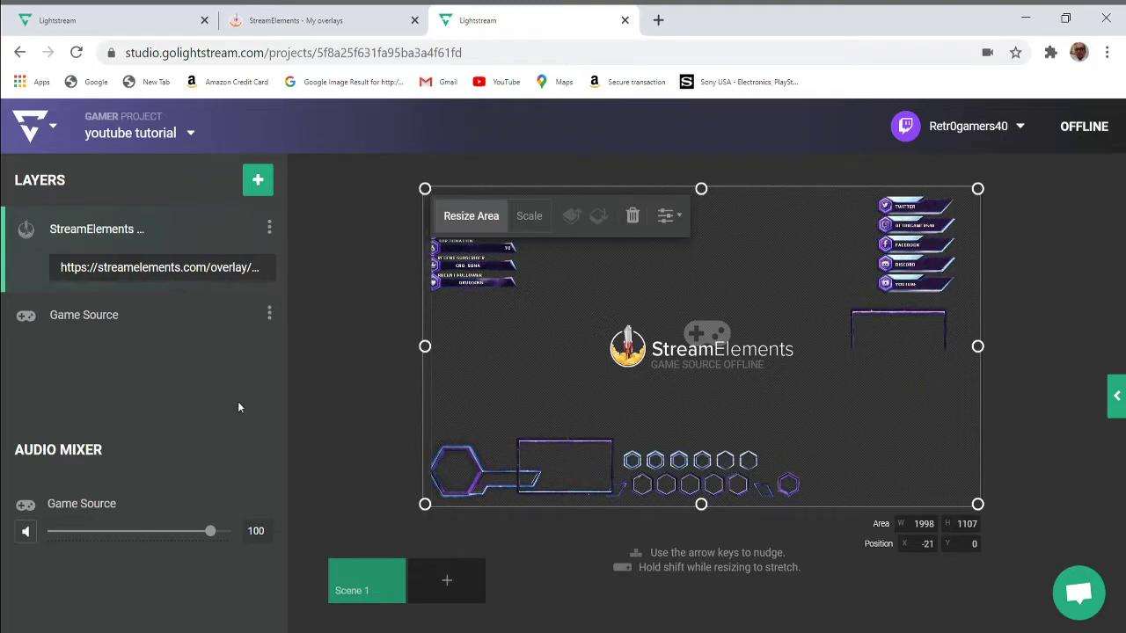
{"action": "key", "text": "Tab"}
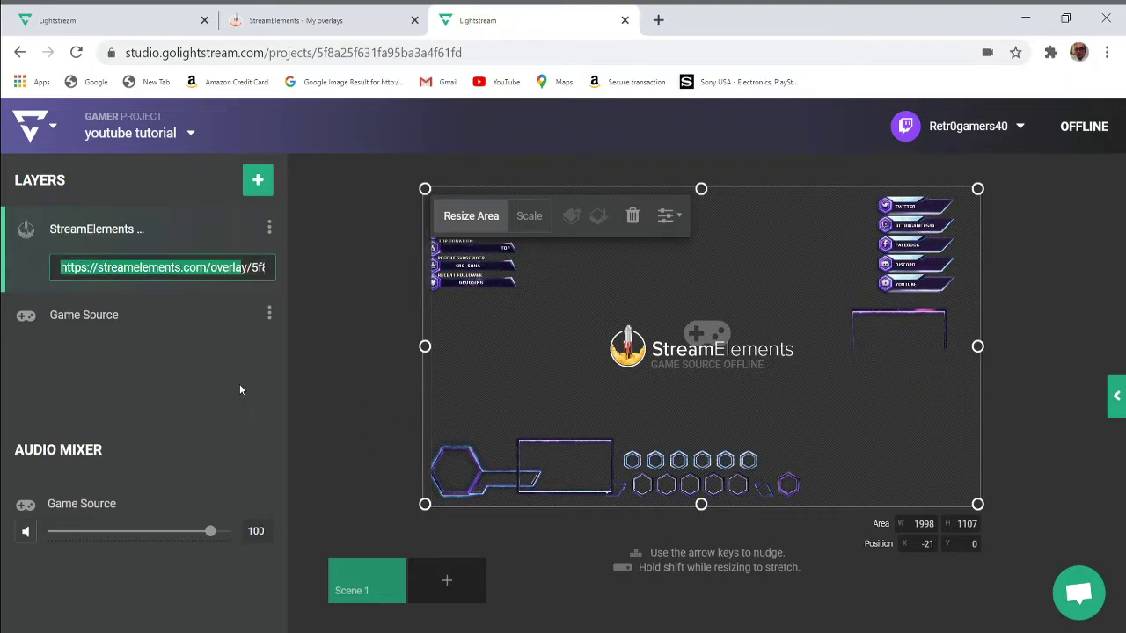
{"action": "left_click", "coordinate": [340, 350]}
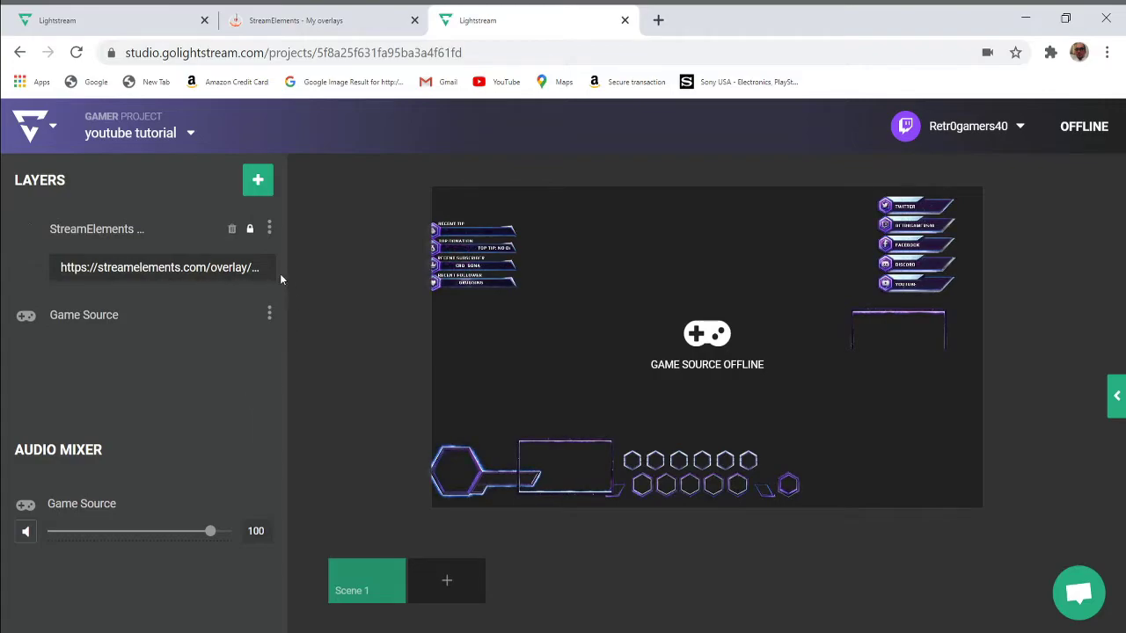
- Lock the StreamElements overlay layer, then bring up the Add Layer type list
{"action": "left_click", "coordinate": [250, 229]}
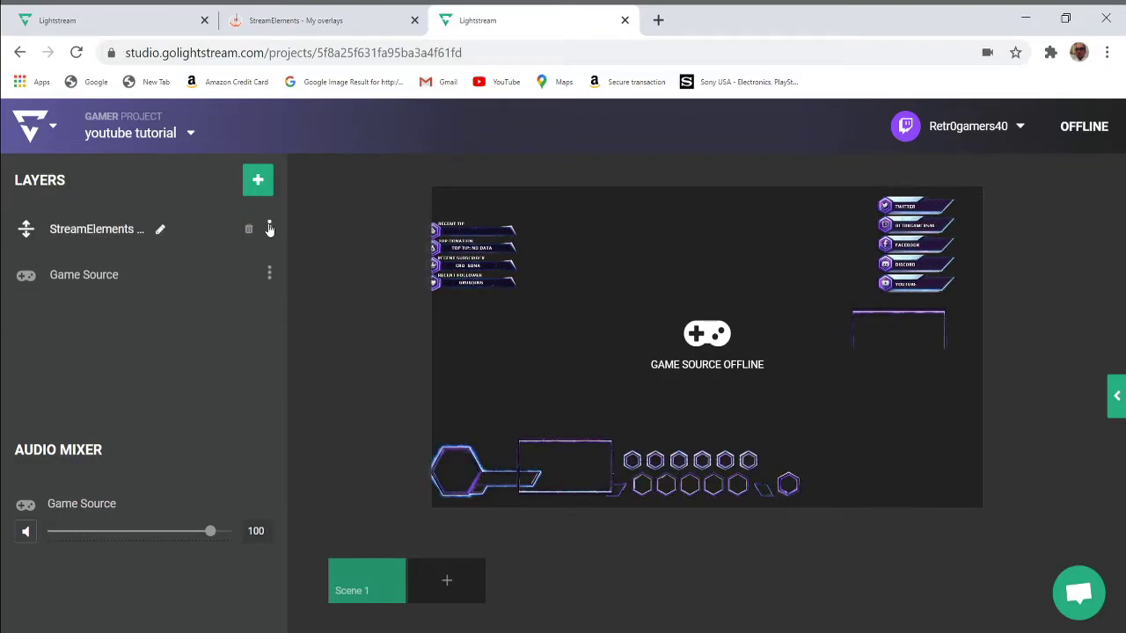
{"action": "left_click", "coordinate": [269, 228]}
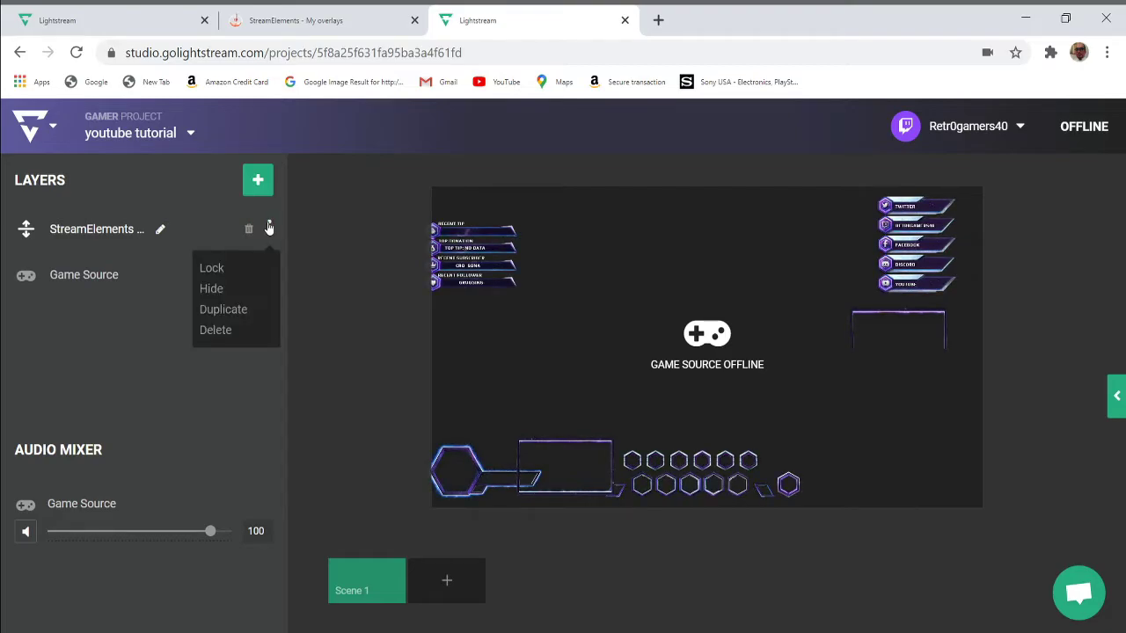
{"action": "left_click", "coordinate": [219, 270]}
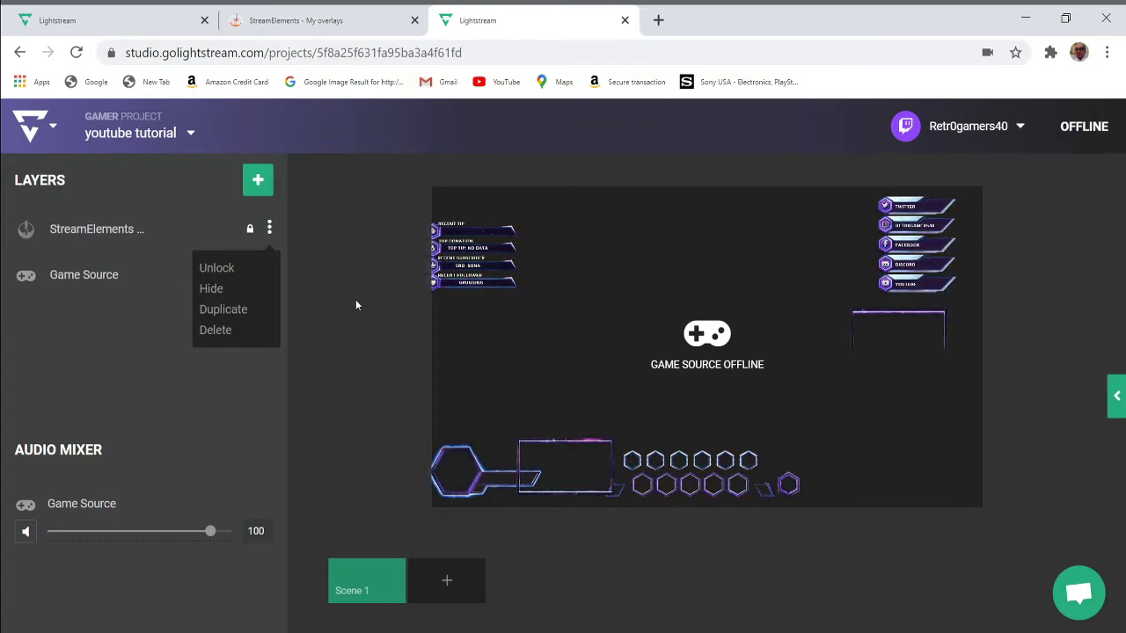
{"action": "left_click", "coordinate": [255, 186]}
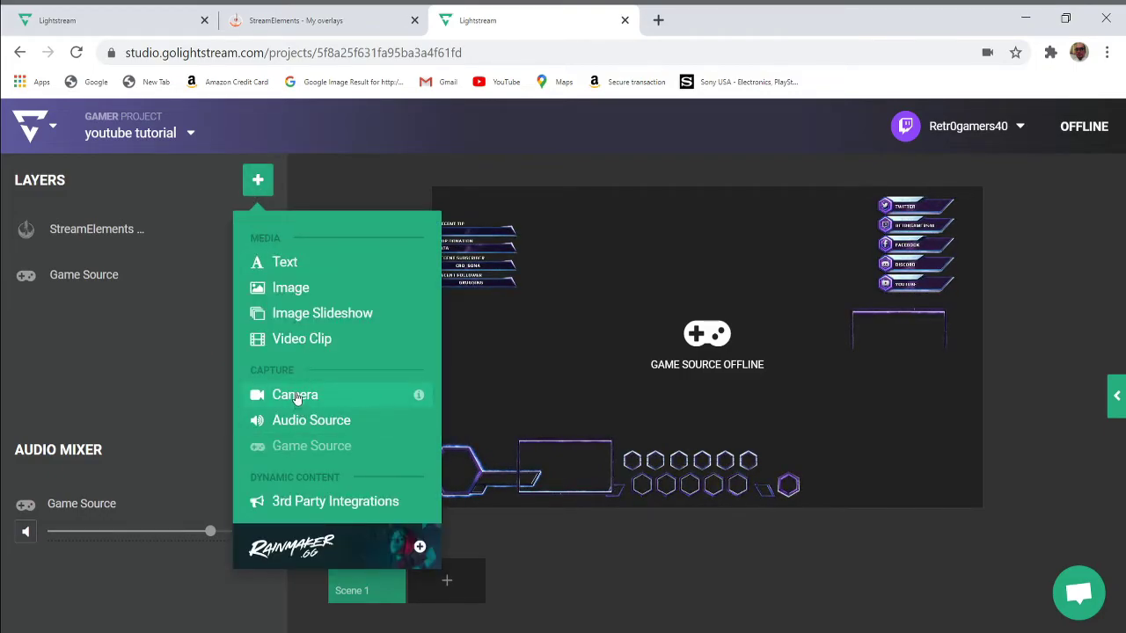
- Add the HD User Facing camera to the scene as a new layer
{"action": "left_click", "coordinate": [295, 396]}
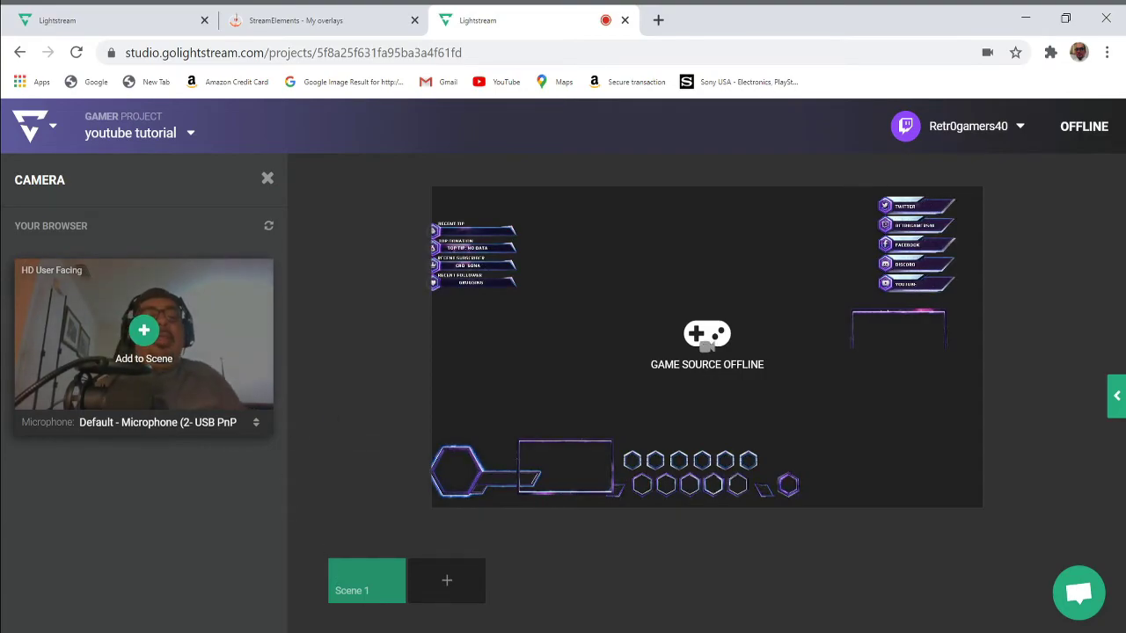
{"action": "key", "text": "Escape"}
{"action": "mouse_move", "coordinate": [152, 622]}
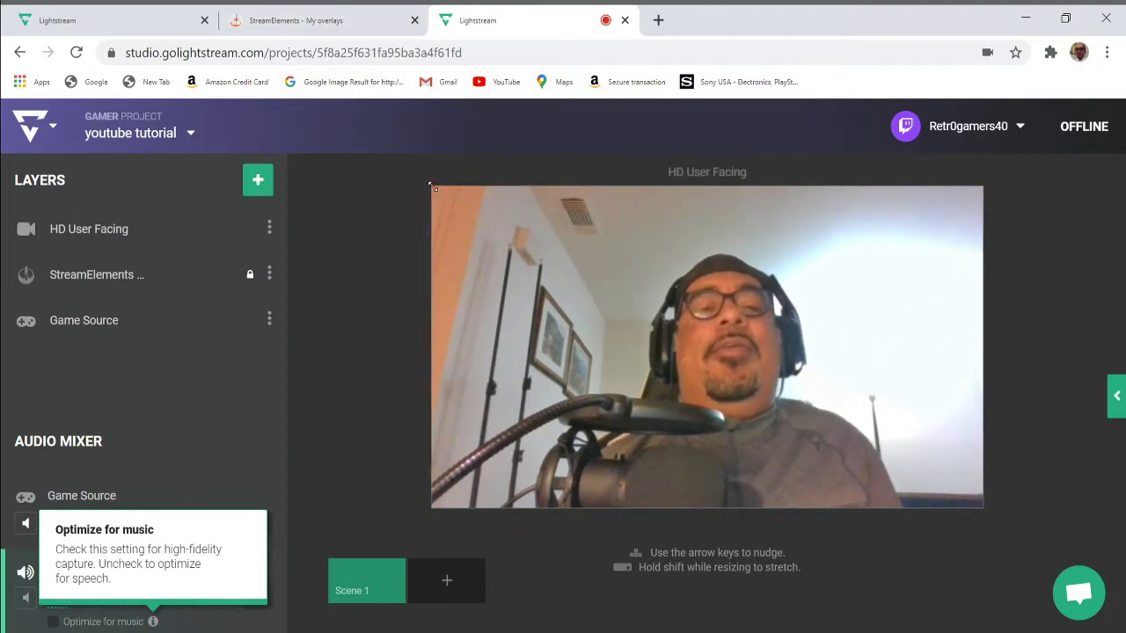
- Shrink the webcam to 471 × 265 and place it top-right at X 791, Y 19
{"action": "left_click_drag", "start_coordinate": [453, 206], "coordinate": [505, 273]}
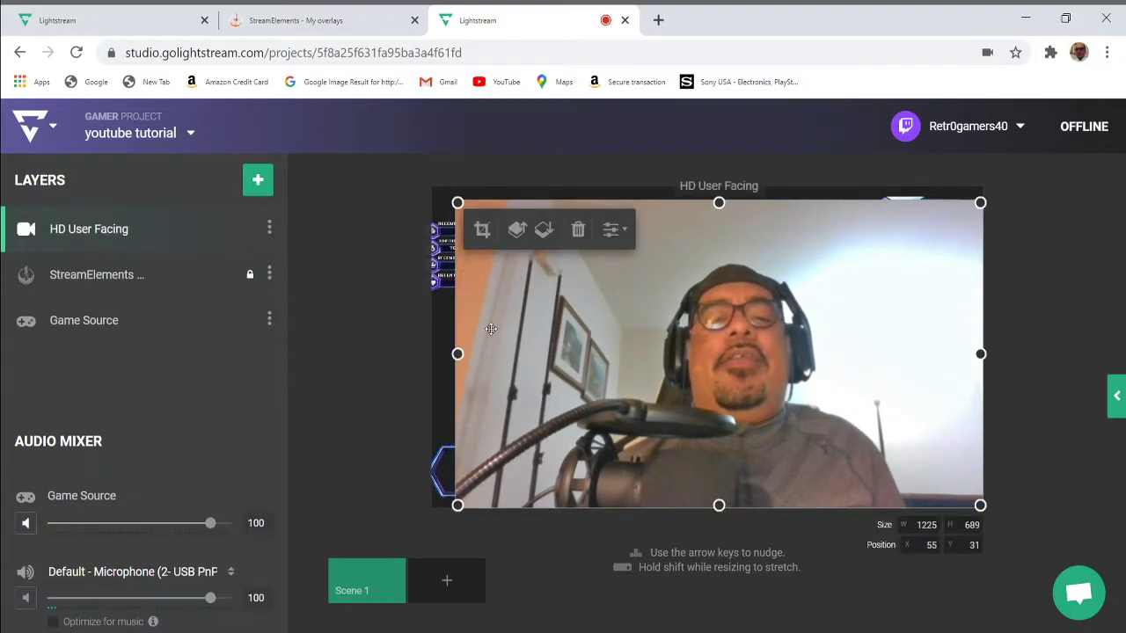
{"action": "left_click_drag", "start_coordinate": [504, 356], "coordinate": [785, 442]}
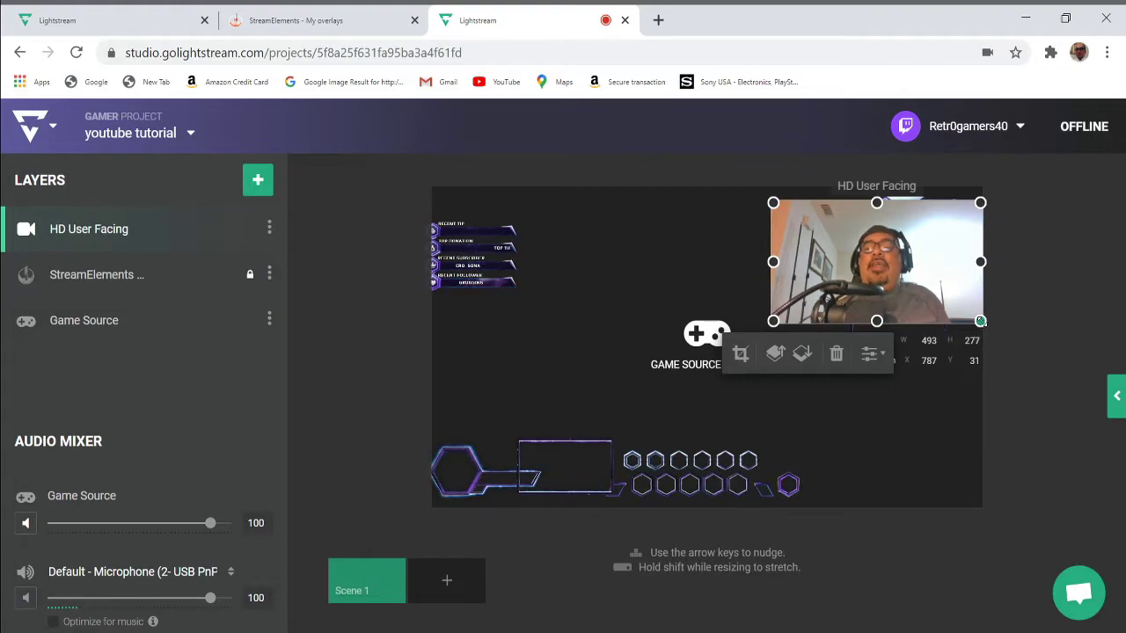
{"action": "left_click_drag", "start_coordinate": [980, 321], "coordinate": [970, 314]}
{"action": "left_click_drag", "start_coordinate": [910, 274], "coordinate": [916, 268]}
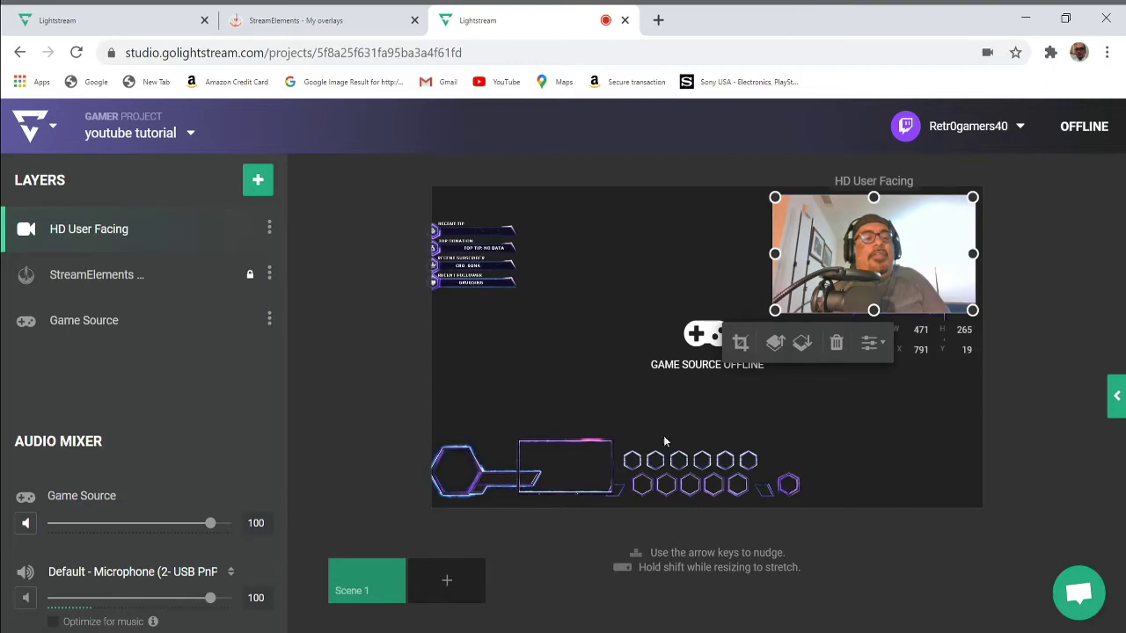
- Add the Microphone (2- USB PnP Audio Device) as an audio source in the mixer
{"action": "left_click", "coordinate": [257, 180]}
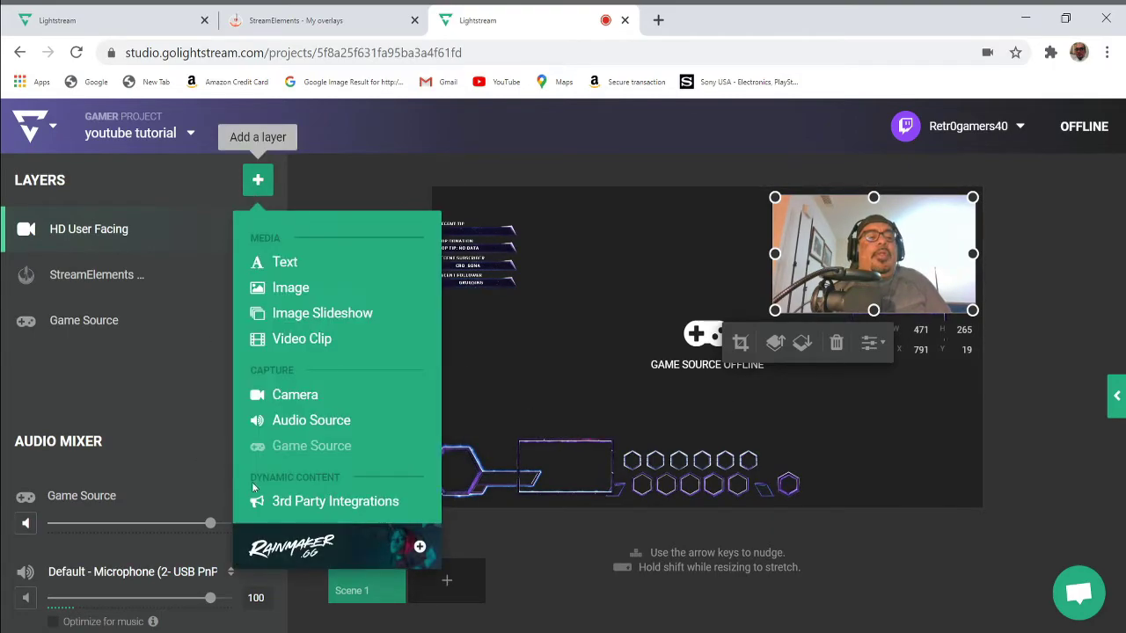
{"action": "left_click", "coordinate": [301, 423]}
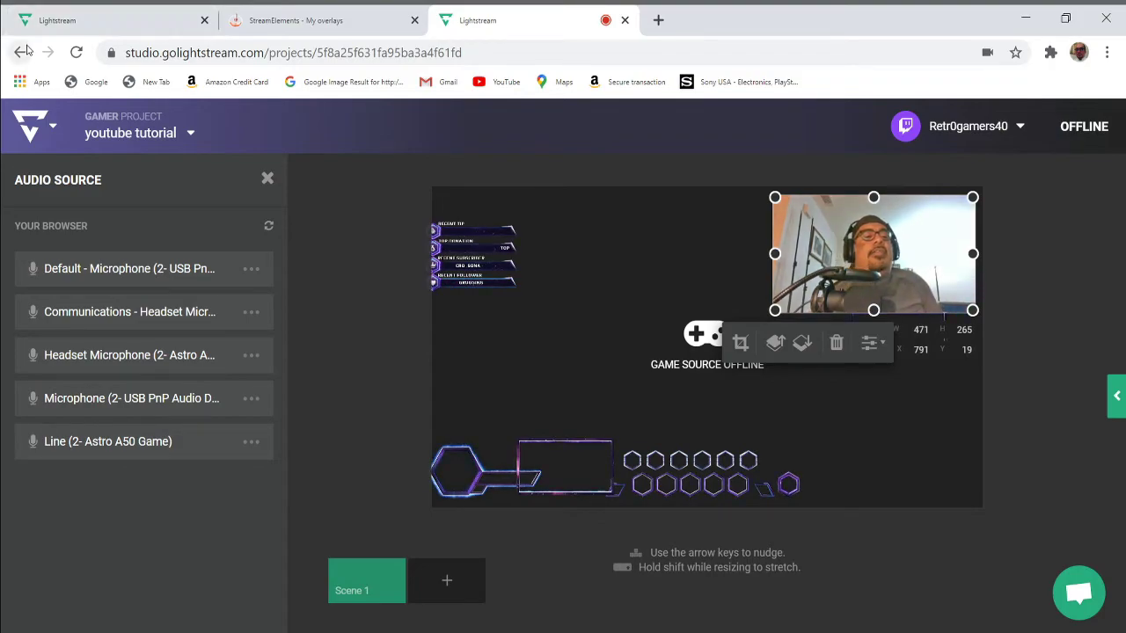
{"action": "left_click", "coordinate": [130, 400]}
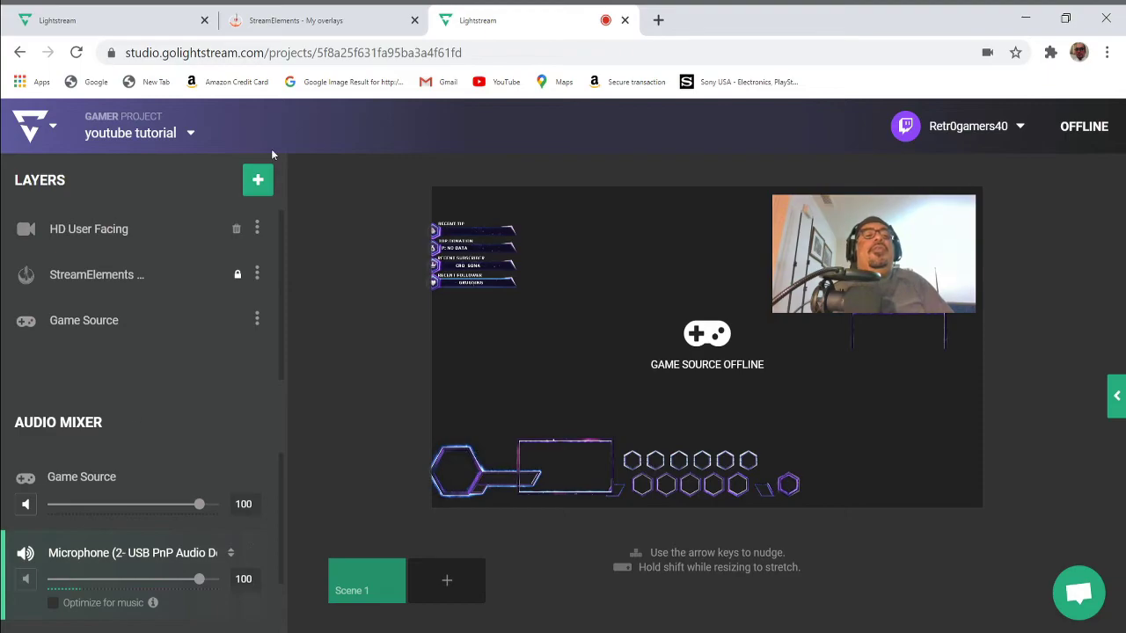
{"action": "left_click", "coordinate": [187, 137]}
{"action": "left_click", "coordinate": [190, 132]}
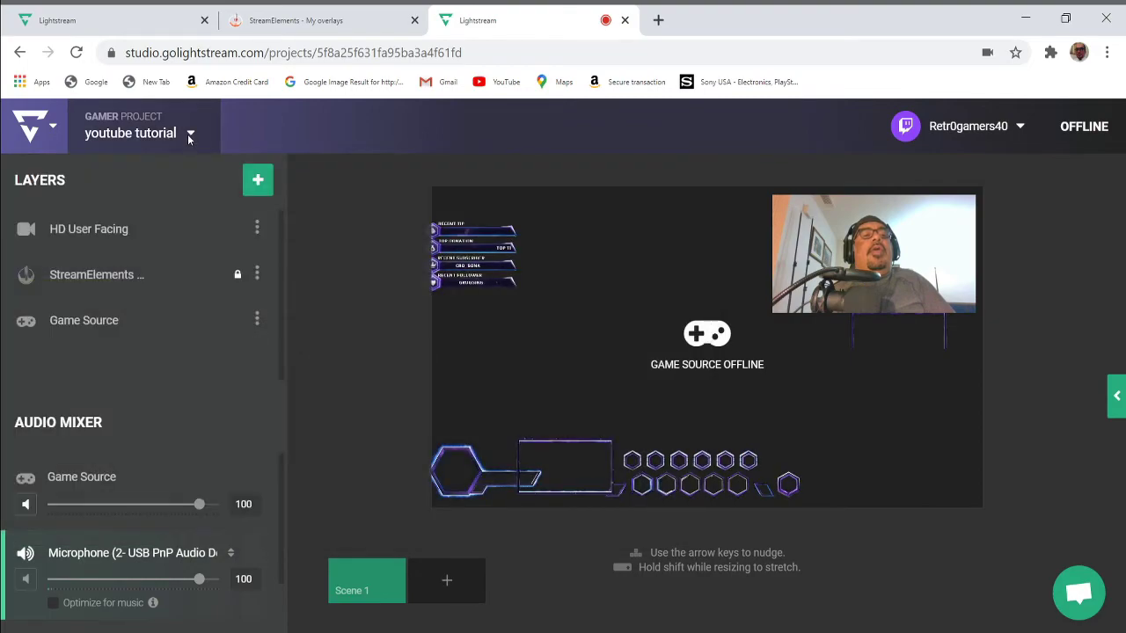
{"action": "left_click", "coordinate": [191, 134]}
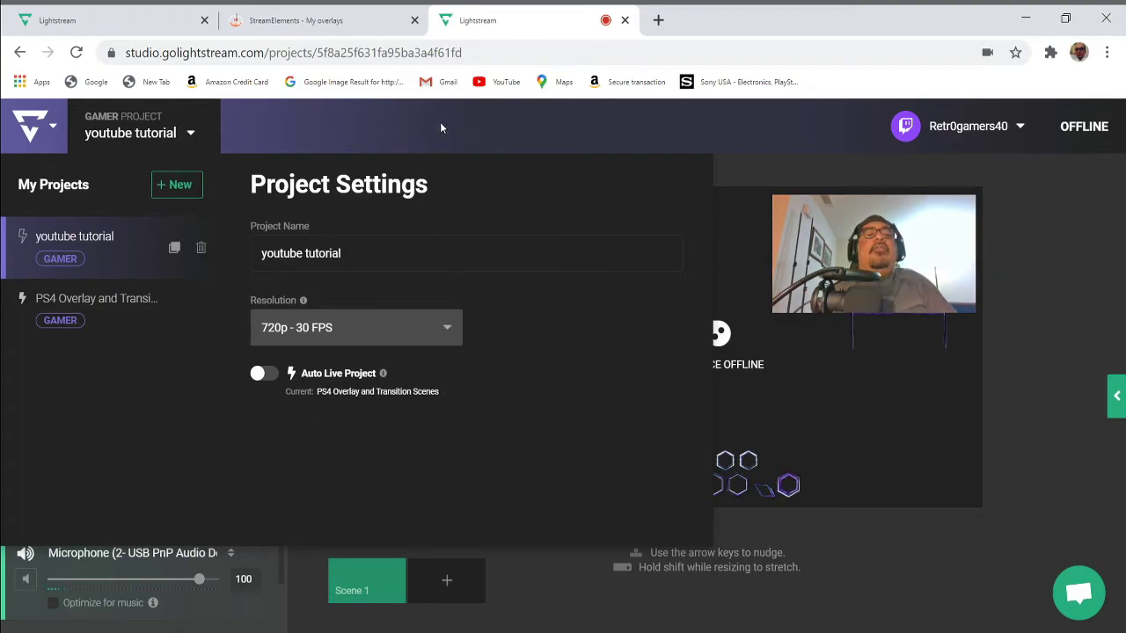
{"action": "left_click", "coordinate": [774, 134]}
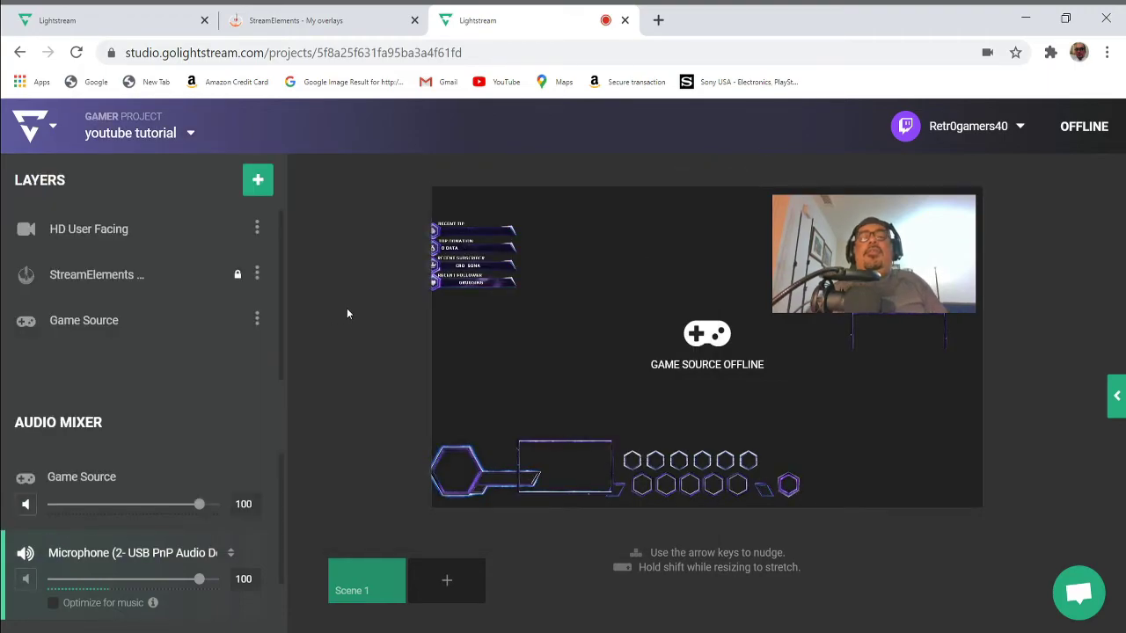